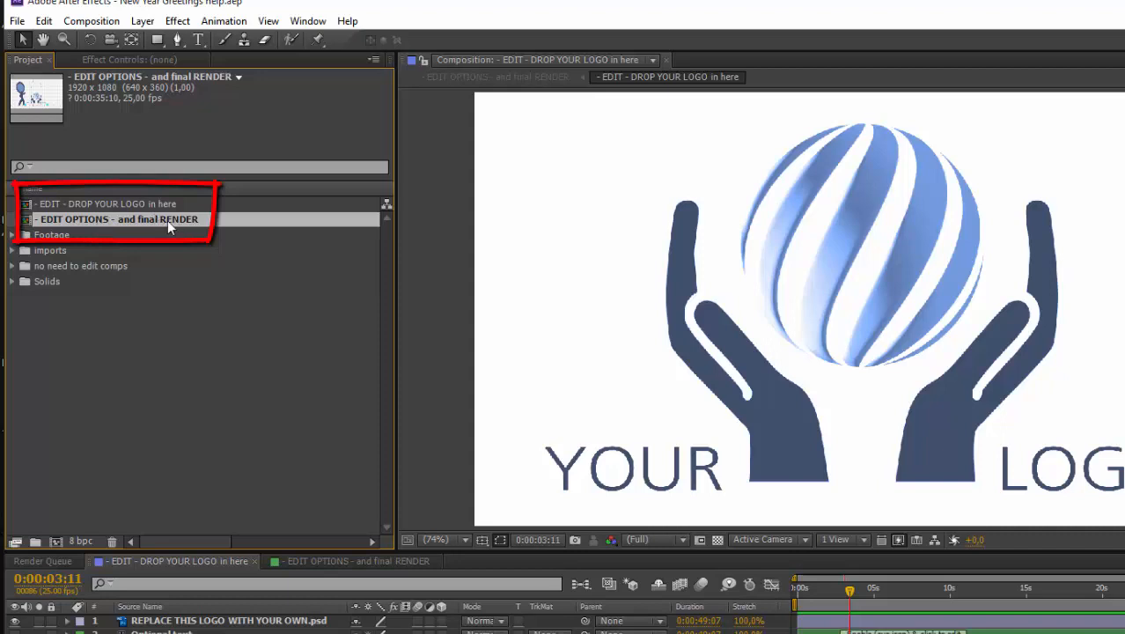
Open the "EDIT OPTIONS - and final RENDER" composition and scrub through its timeline to preview the animation
double_click(184, 224)
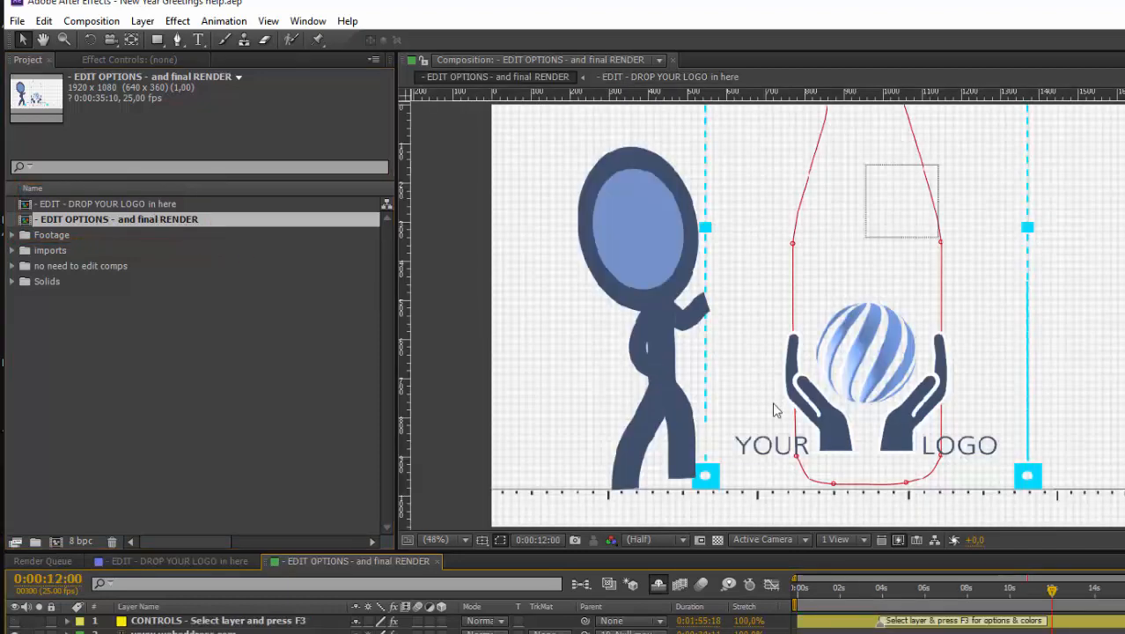
drag(985, 590, 1028, 589)
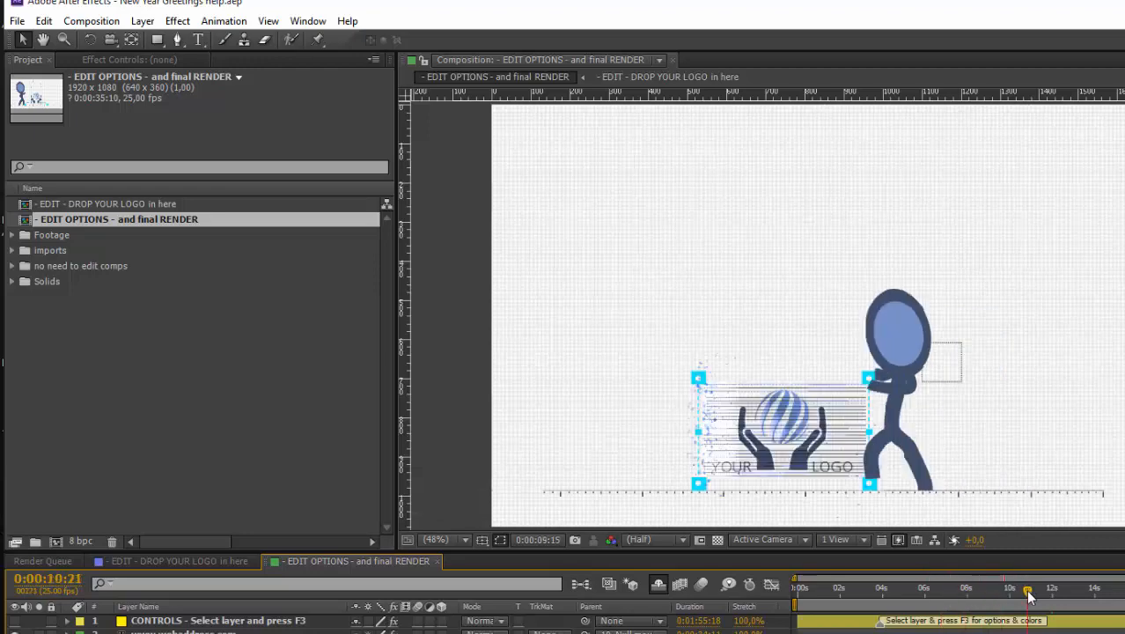
click(1071, 588)
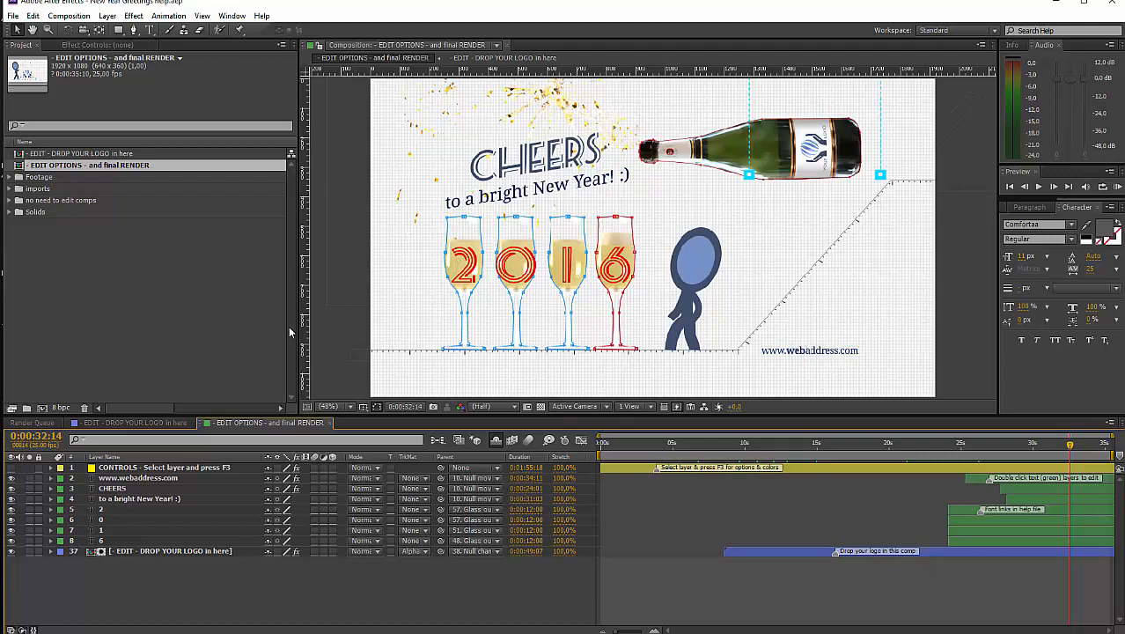
In the "EDIT - DROP YOUR LOGO in here" composition, replace the placeholder logo layer with yourLOGO.png from imports and scale it to 167%
double_click(81, 154)
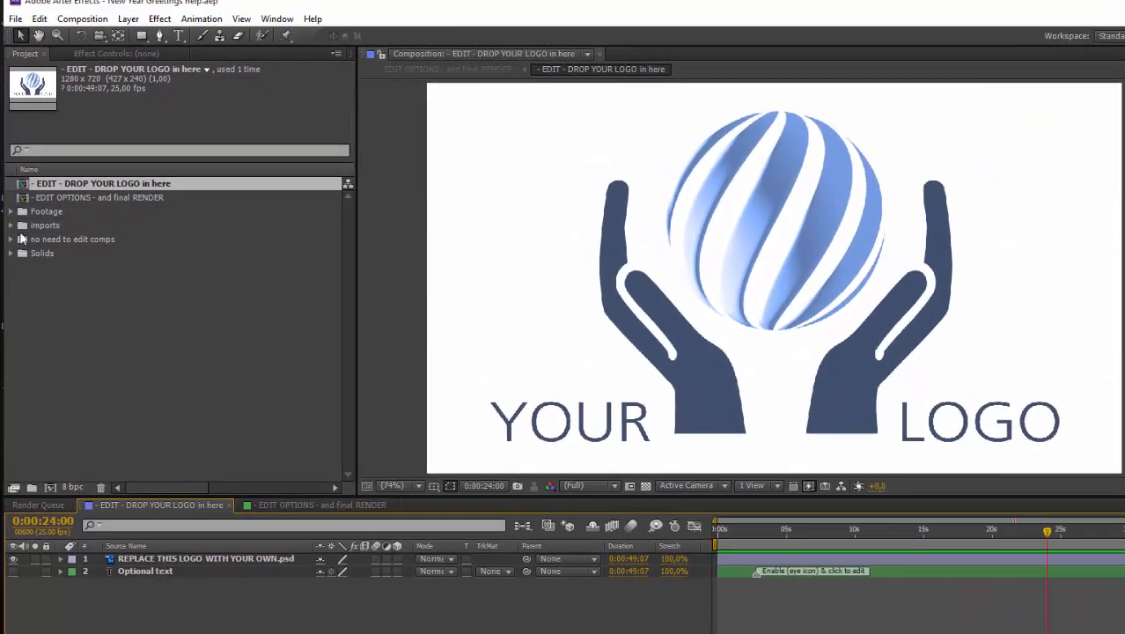
click(12, 226)
drag(69, 267, 173, 554)
click(146, 574)
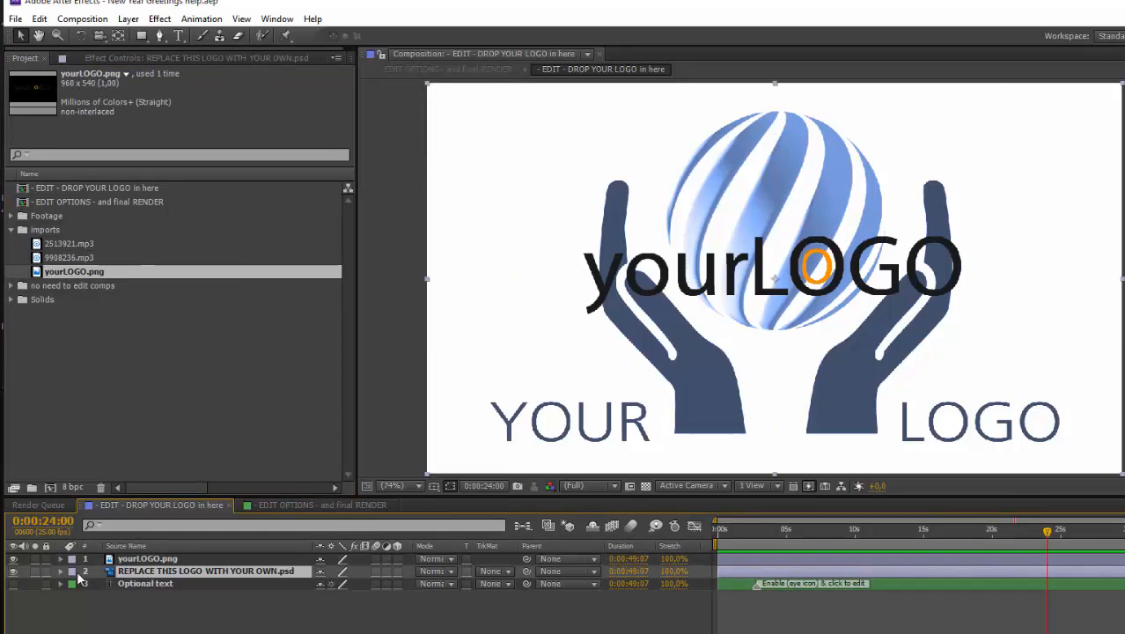
key(Delete)
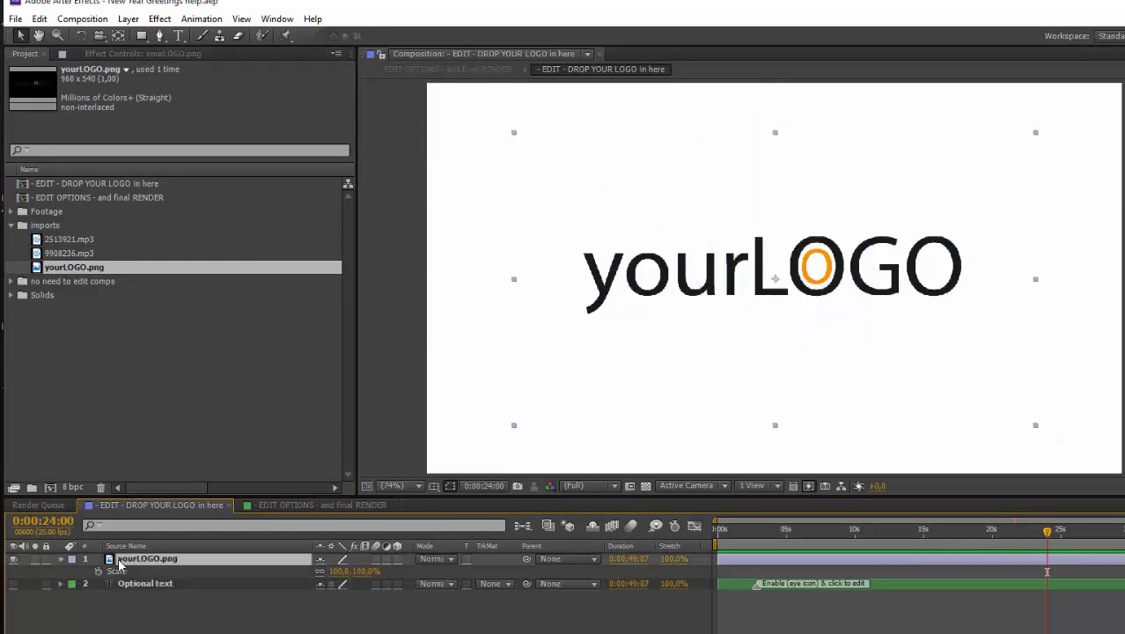
key(s)
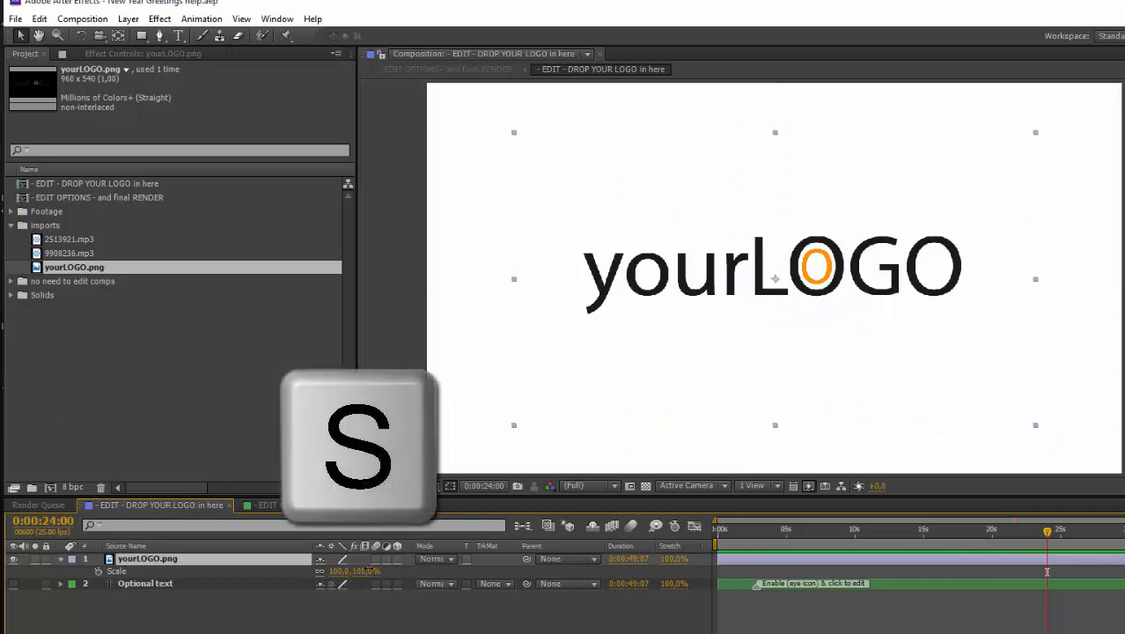
drag(340, 571, 386, 577)
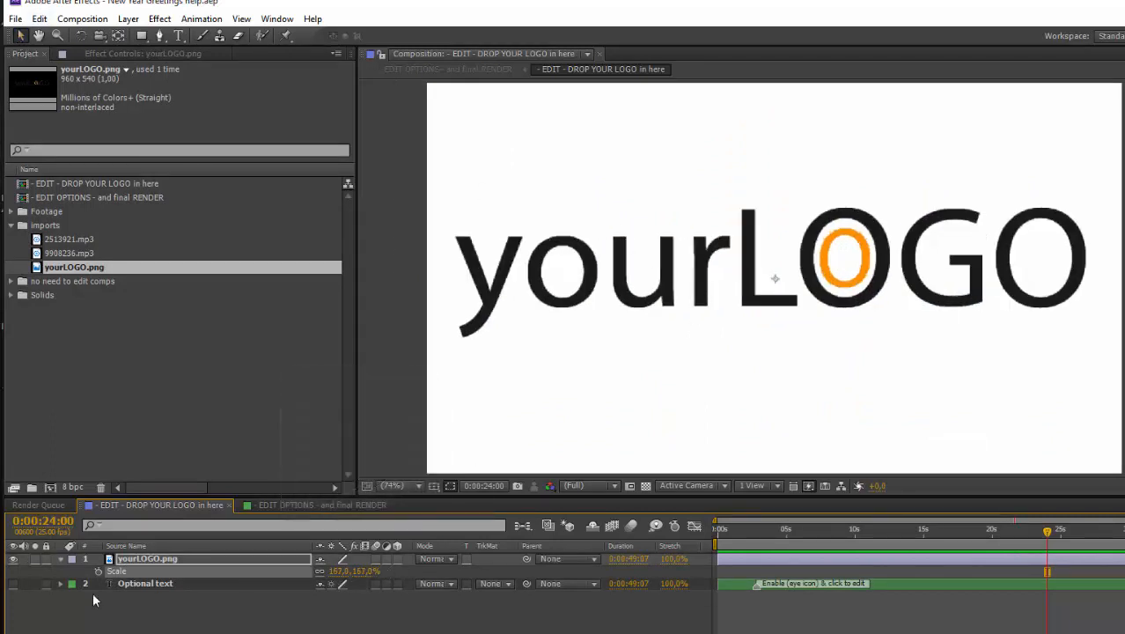
Enable the Optional text layer, place it just below the logo and give it the orange sampled from the logo
click(148, 584)
click(13, 584)
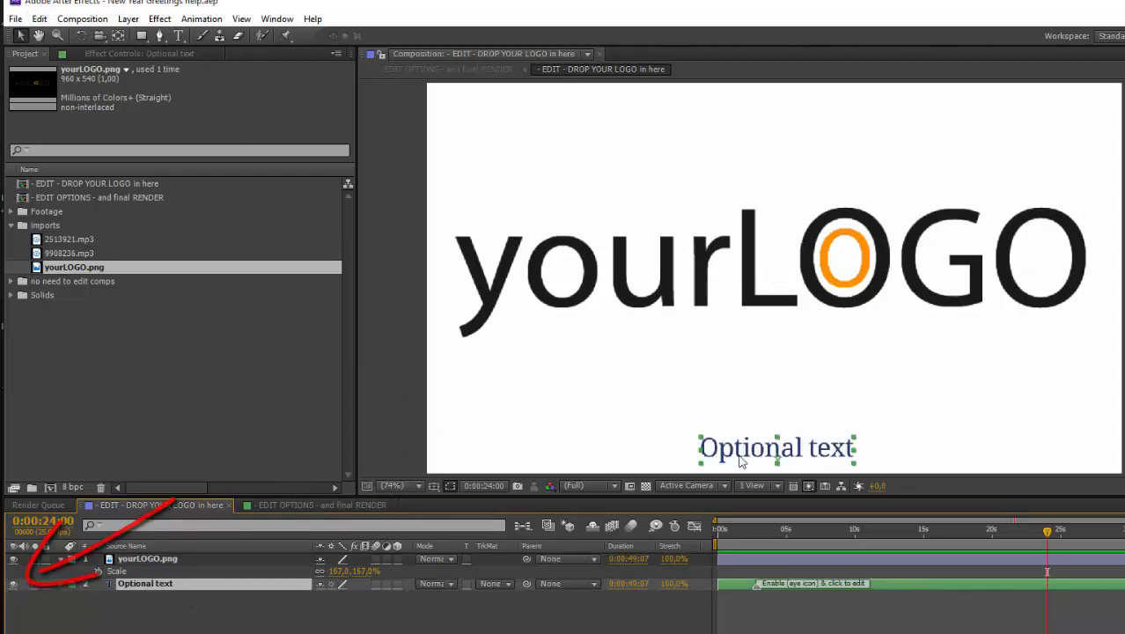
mouse_move(795, 448)
mouse_down()
mouse_move(805, 345)
mouse_move(792, 363)
mouse_up()
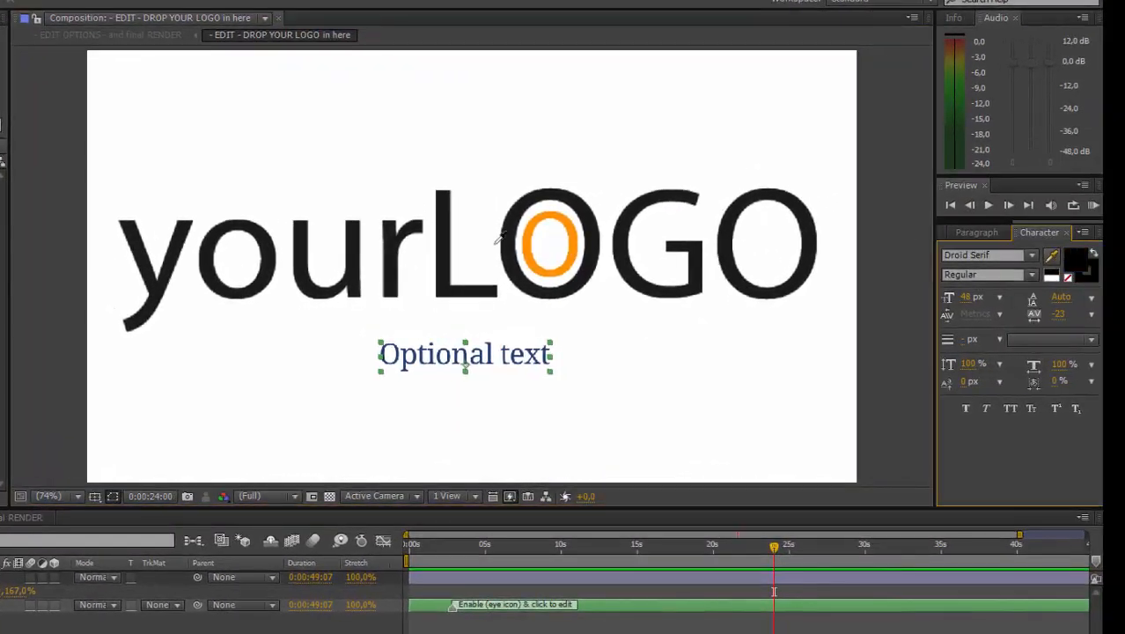
click(551, 217)
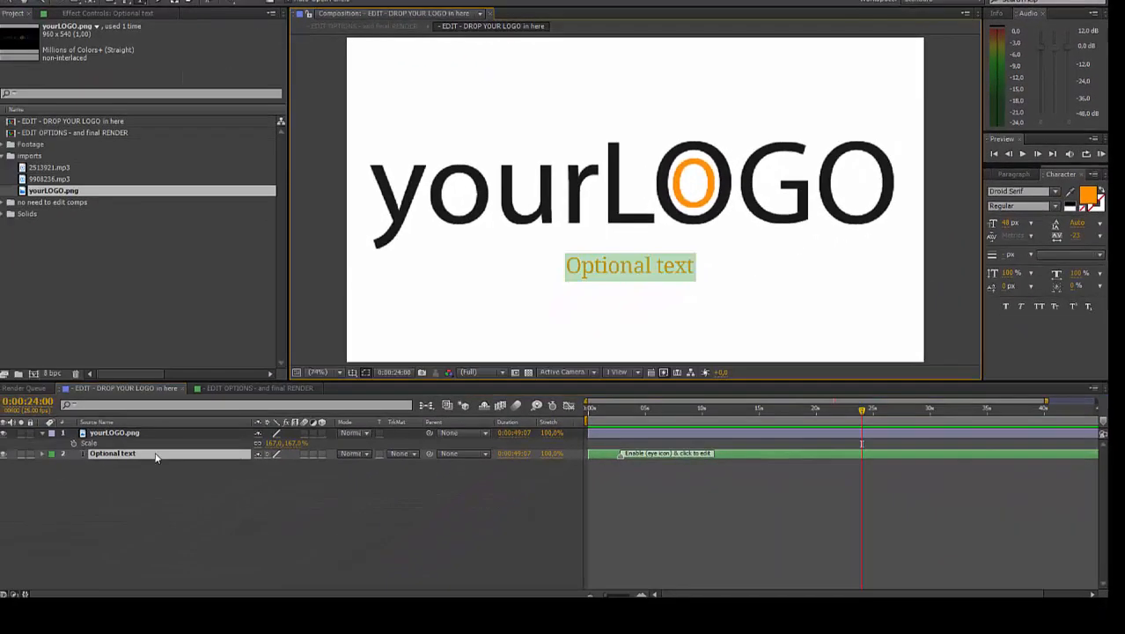
Replace the optional text with "Slogan text here" and enlarge its font size to 57 px
text(Slogan text)
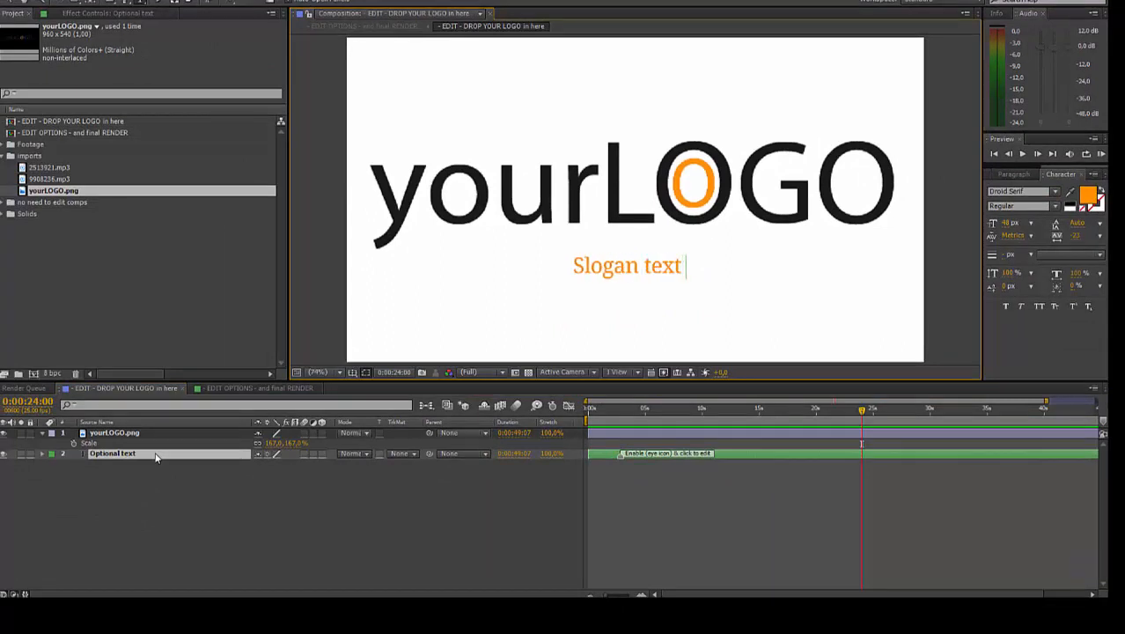
text( here)
click(266, 531)
click(183, 456)
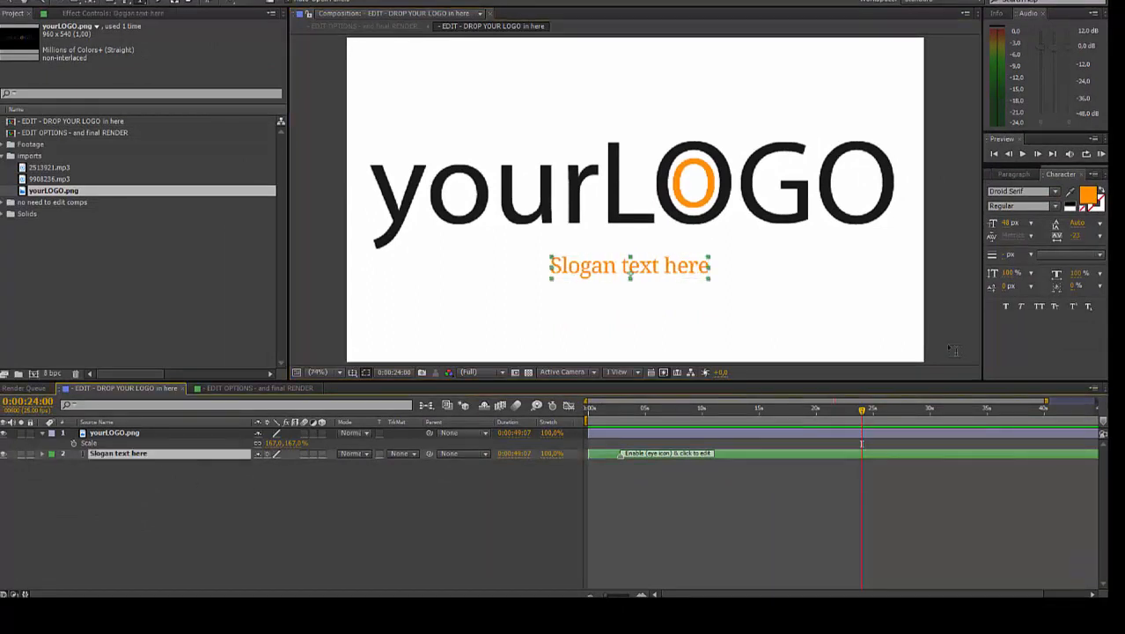
click(1006, 225)
scroll(1006, 226, up, 9)
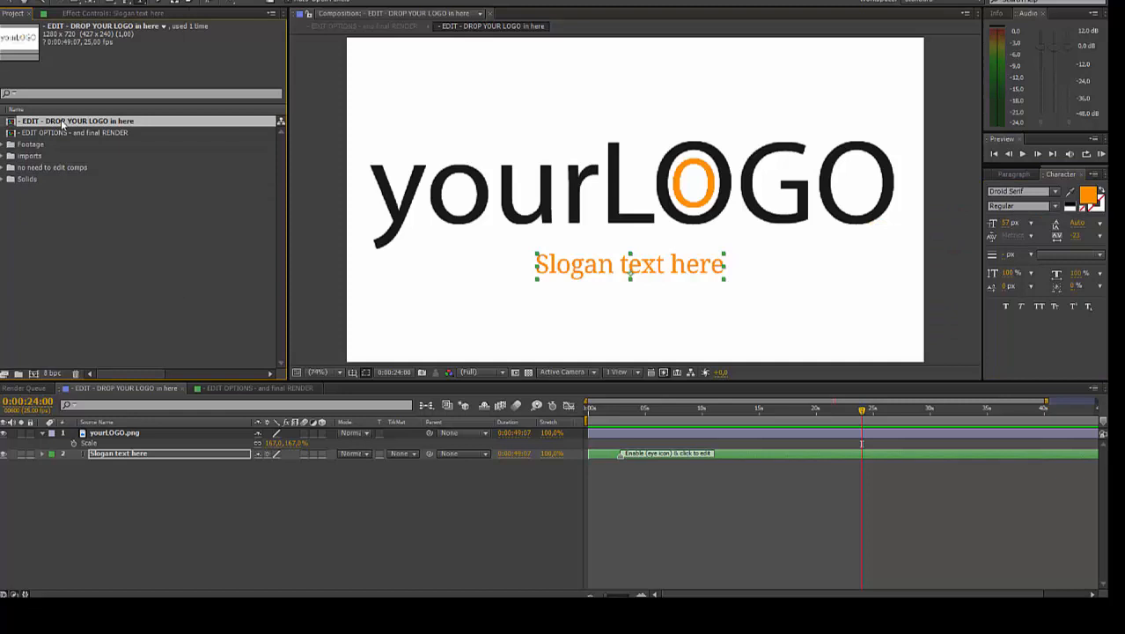
Return to the "EDIT OPTIONS - and final RENDER" composition and examine the new logo and slogan at several points in the animation
double_click(62, 133)
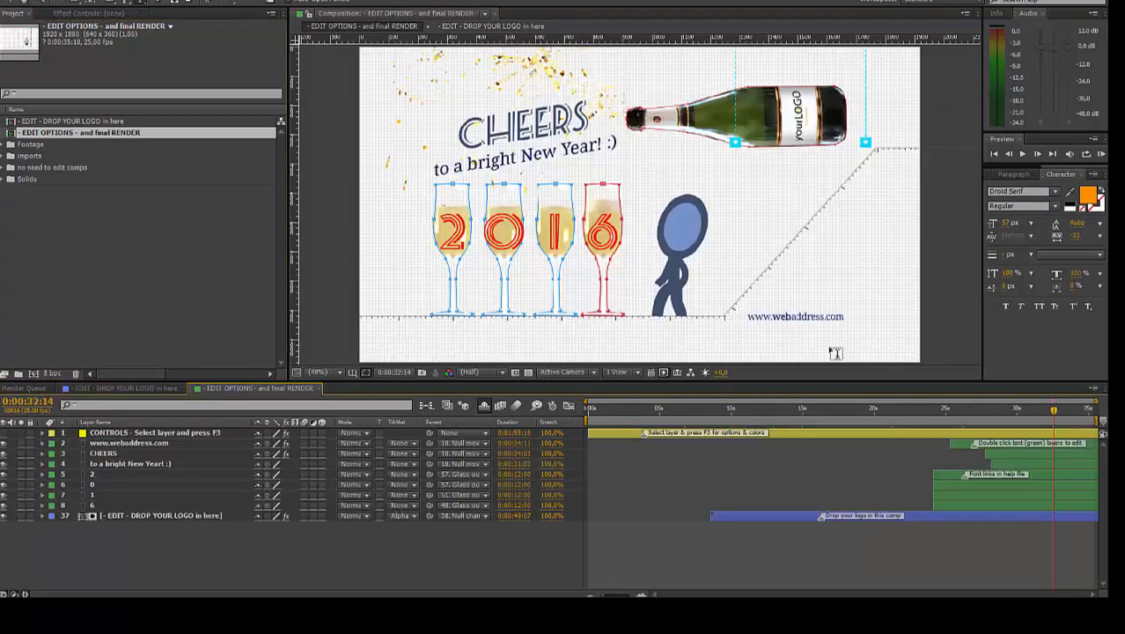
click(858, 410)
drag(858, 410, 749, 410)
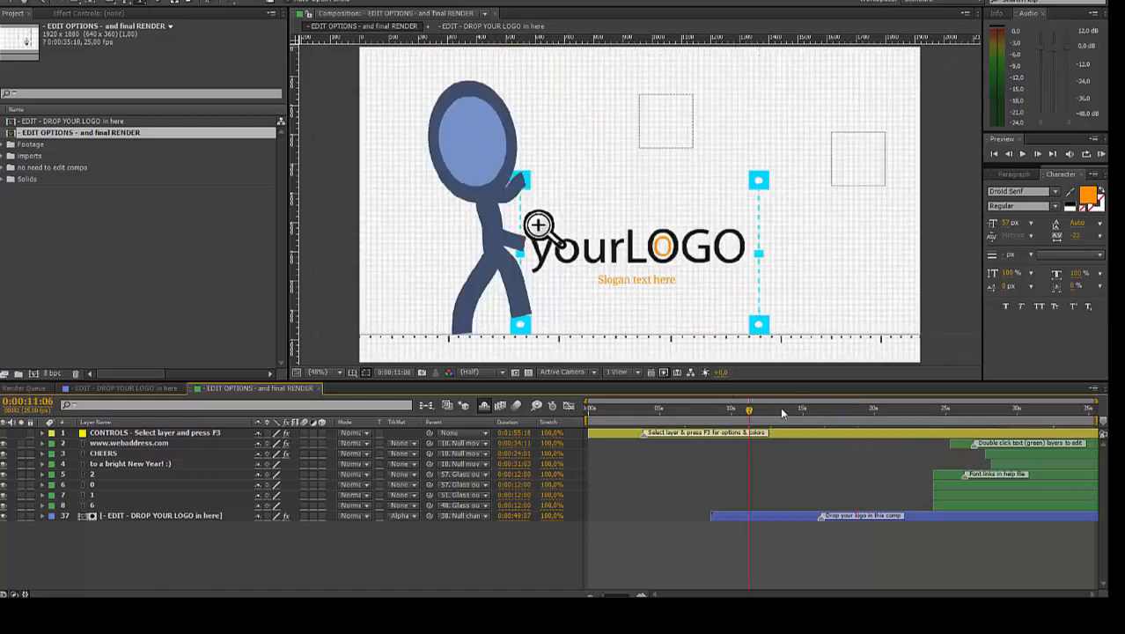
click(789, 408)
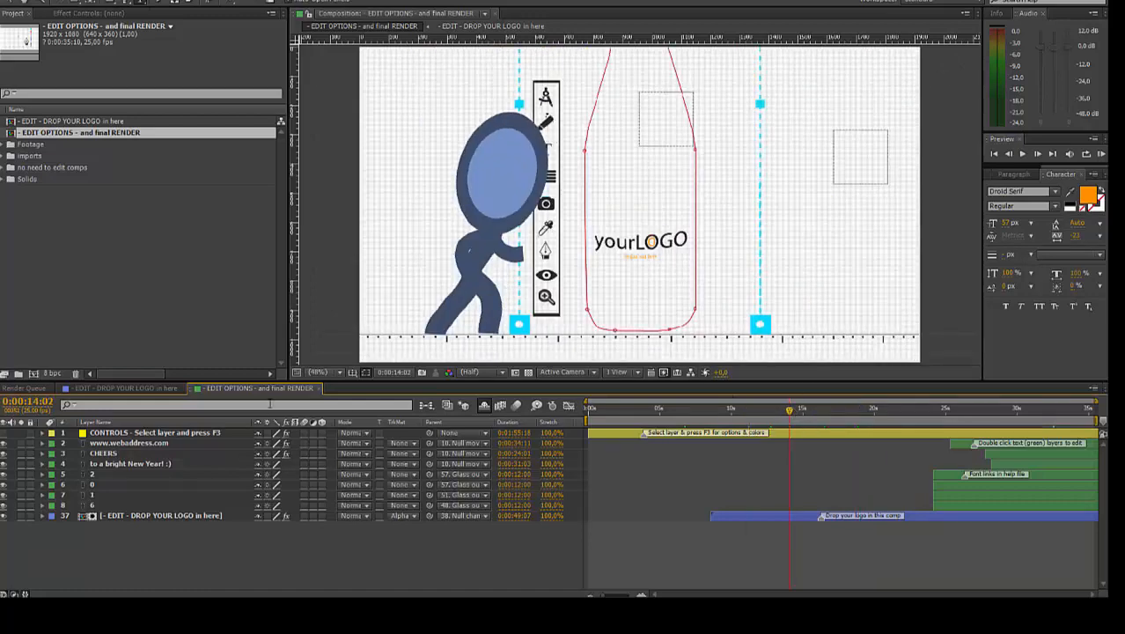
At the greeting scene around 0:00:30:10, replace the CHEERS headline text with "HAPPY HOLIDAYS"
click(1019, 410)
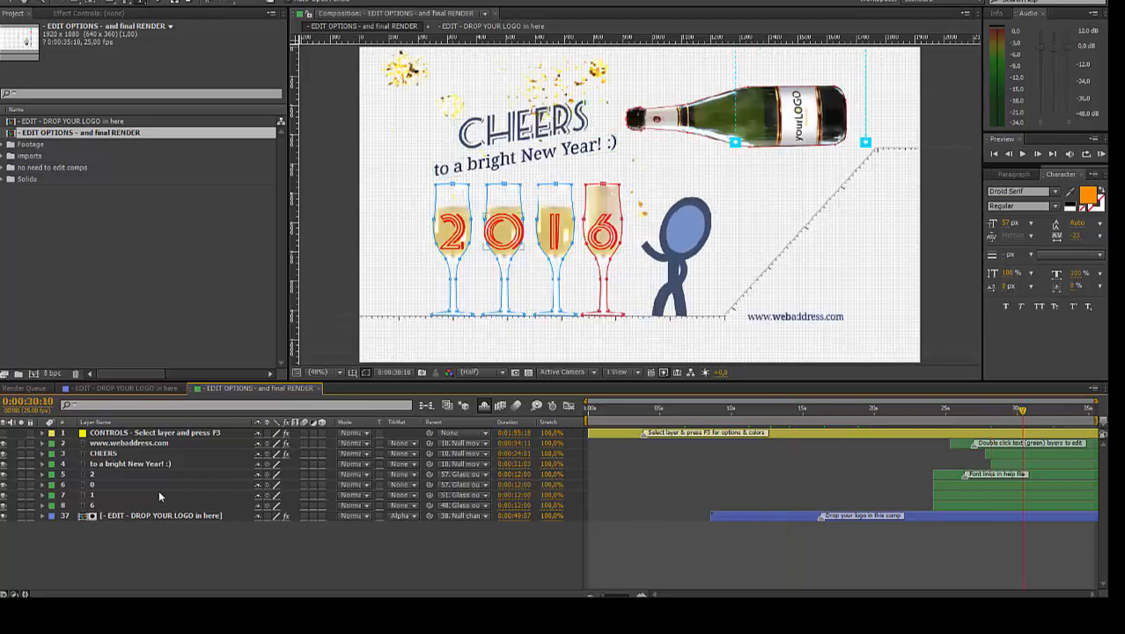
click(105, 453)
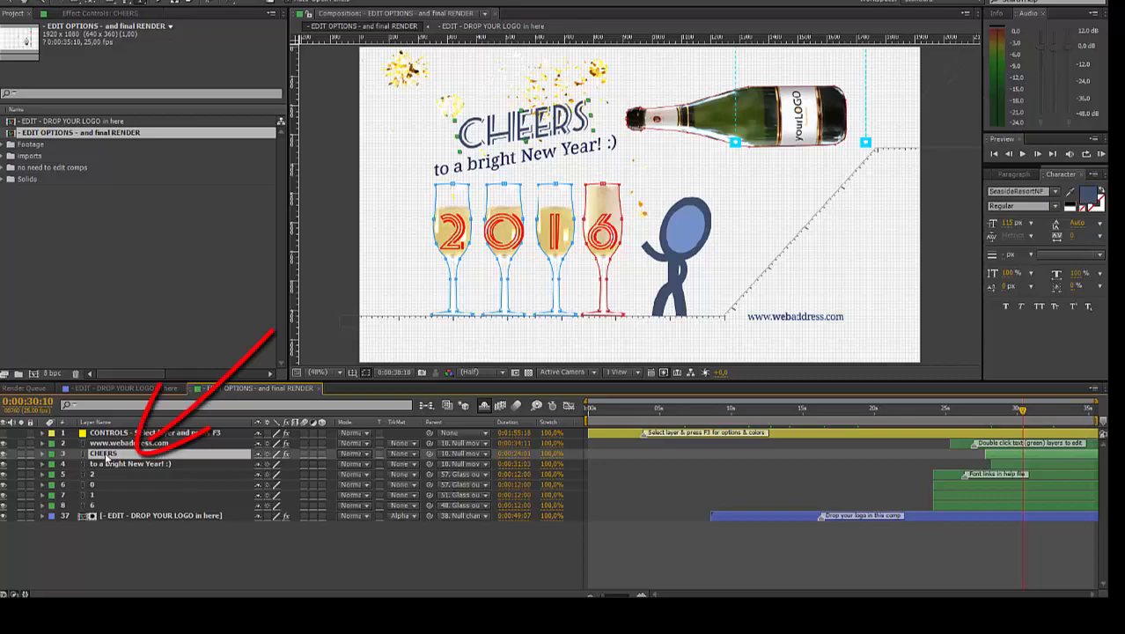
double_click(106, 453)
text(HAP)
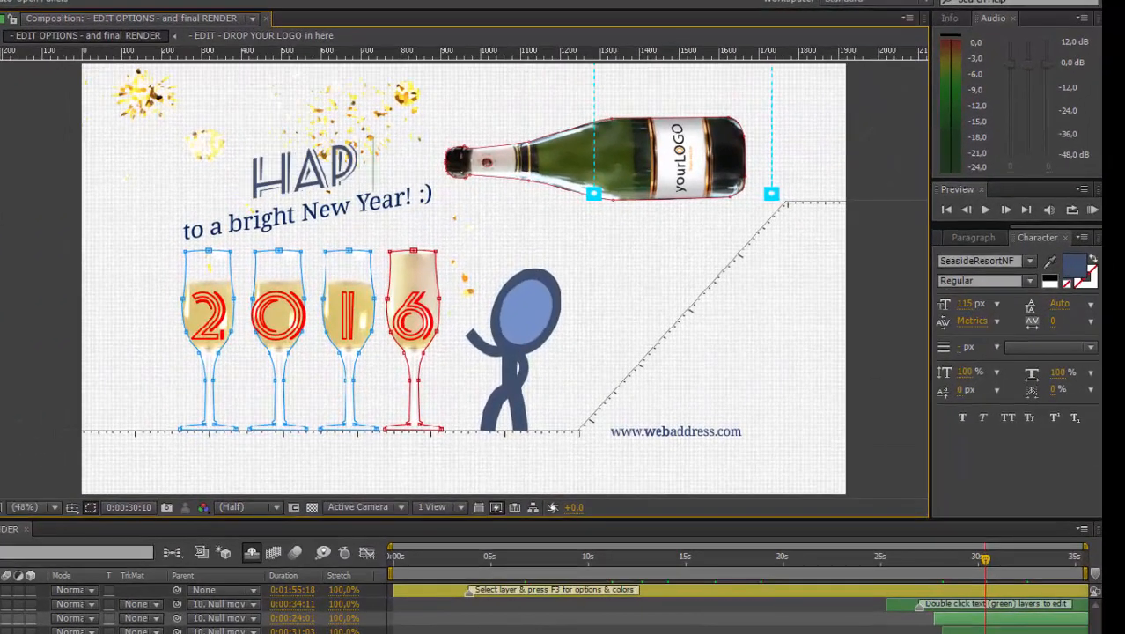
text(PY HOLIDAYS)
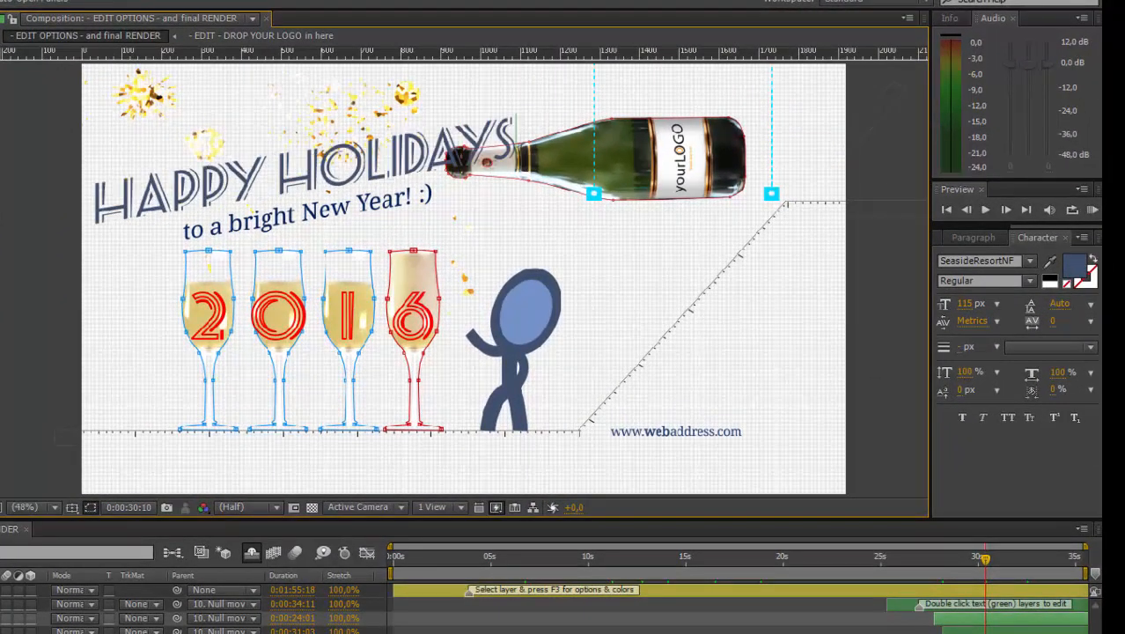
key(Caps_Lock)
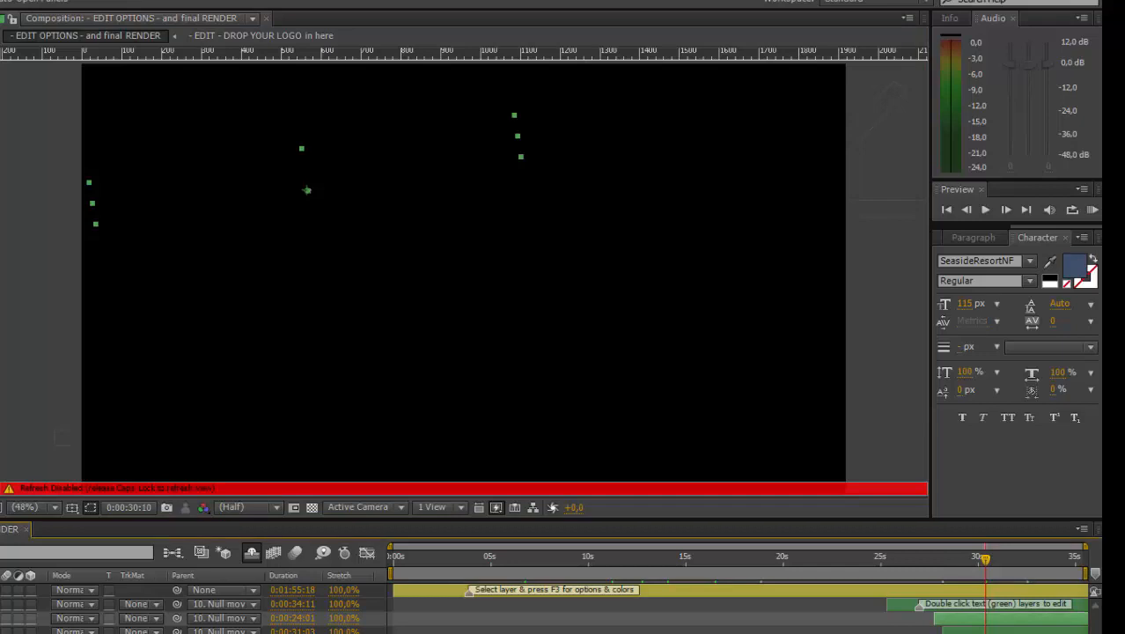
key(Caps_Lock)
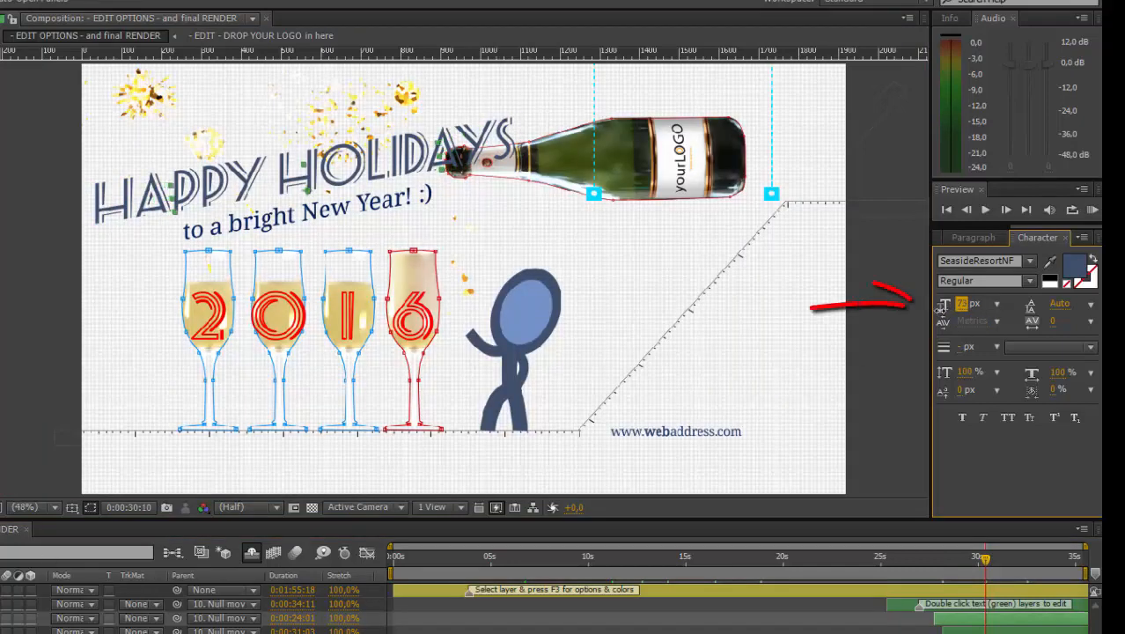
Reduce the HAPPY HOLIDAYS headline's font size to 67 px and change its fill color to red
drag(940, 309, 956, 307)
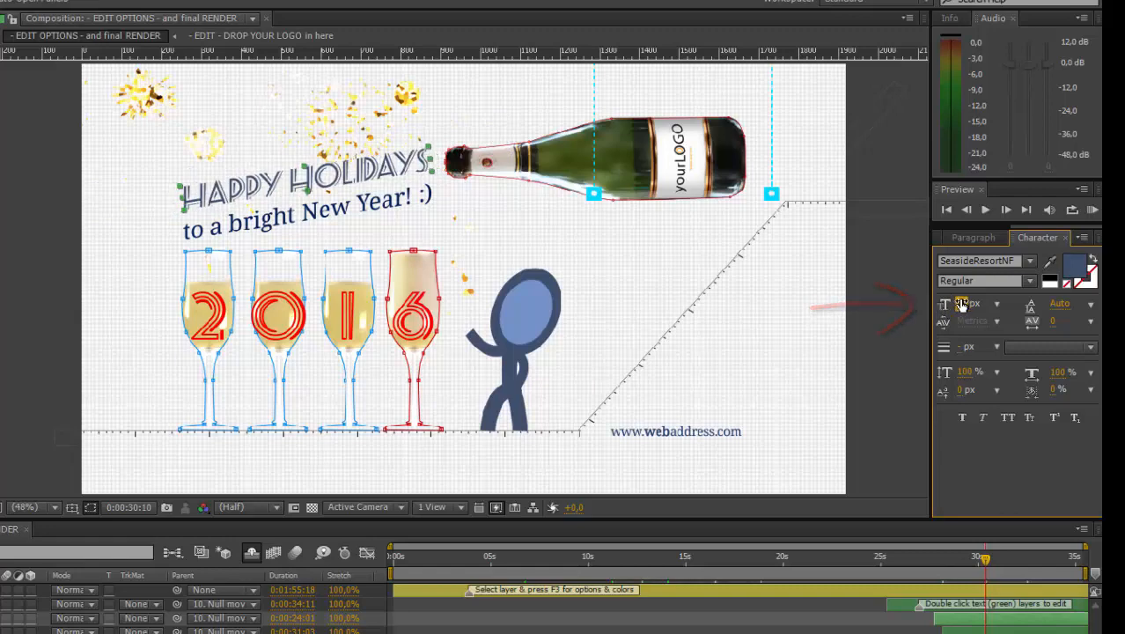
click(1072, 267)
drag(158, 532, 146, 480)
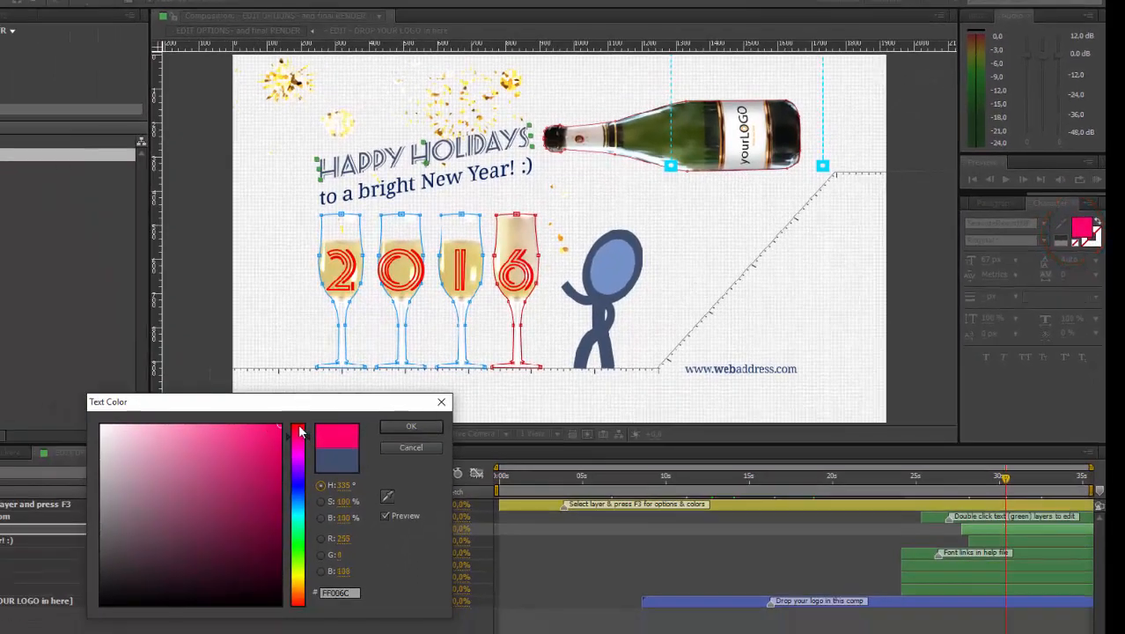
click(411, 426)
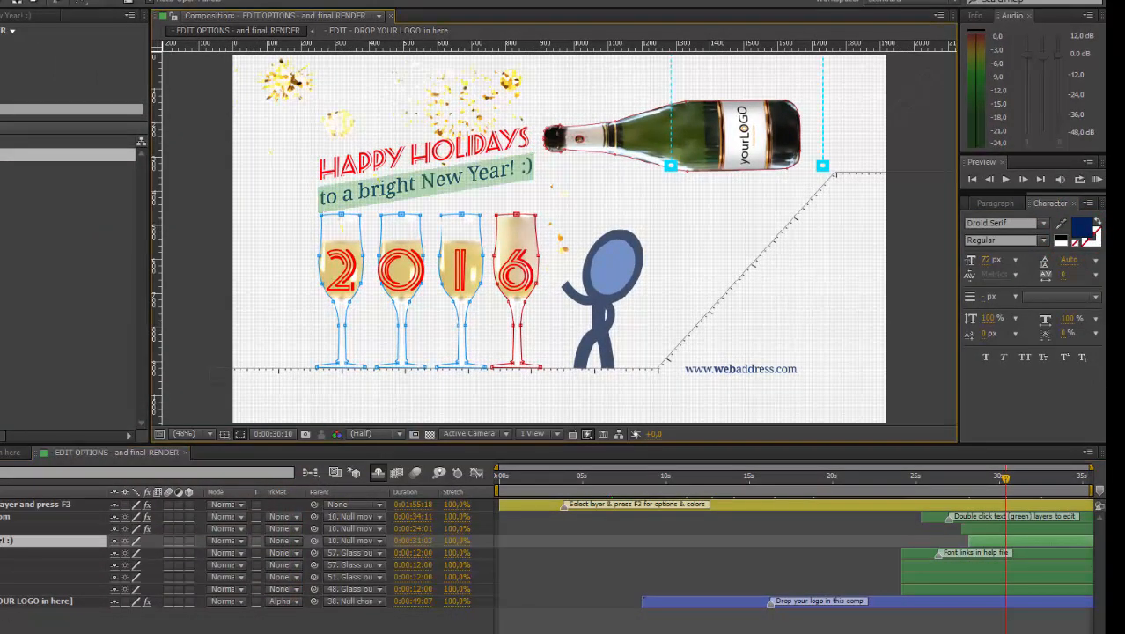
Change the line below the headline to "and New Year!" and the last glass's digit to a blue-outlined 7
text(and New Year!)
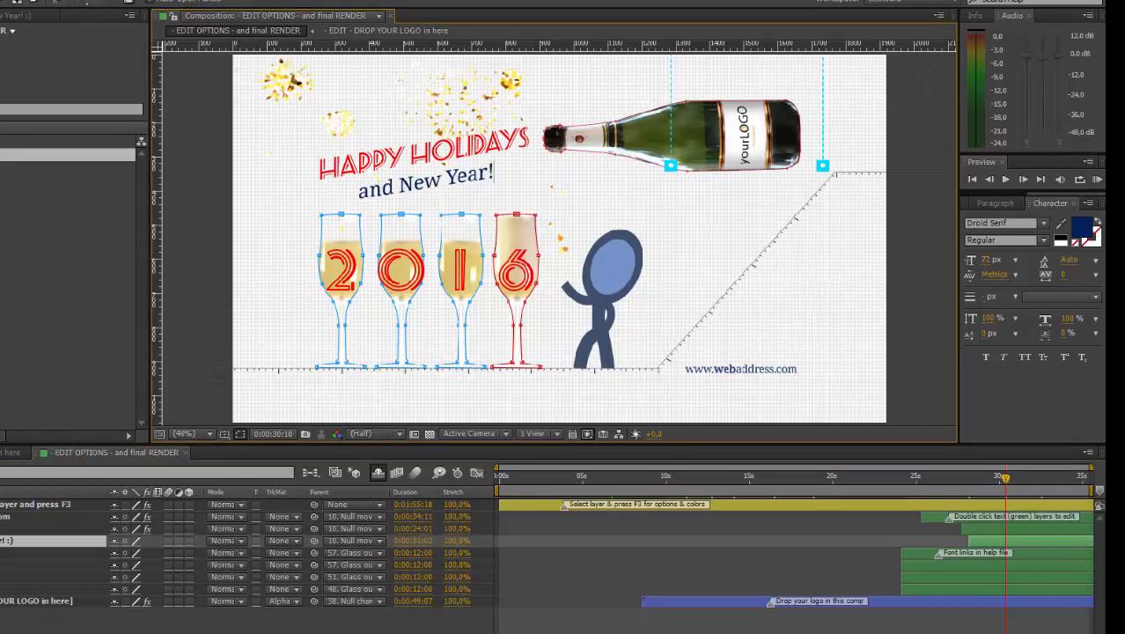
key(KP_Enter)
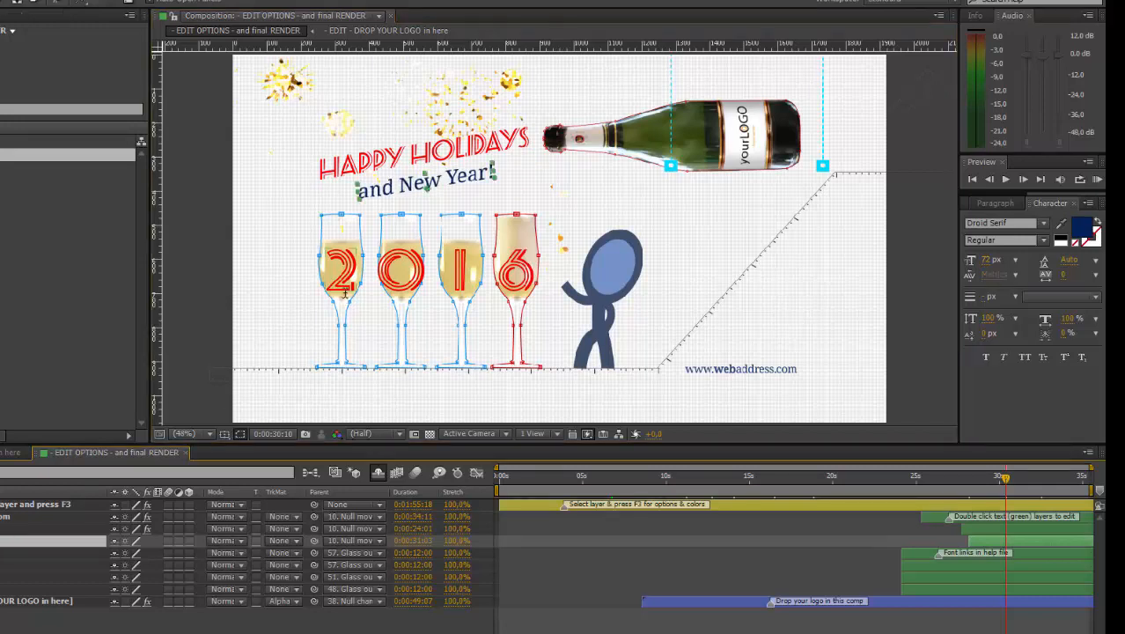
click(503, 274)
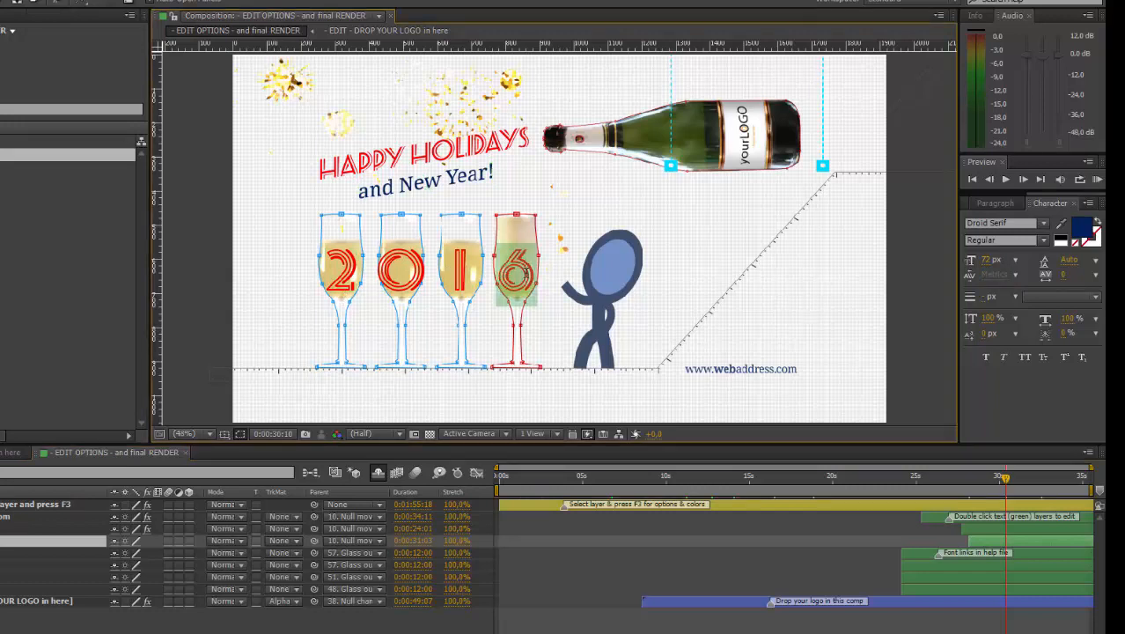
text(7)
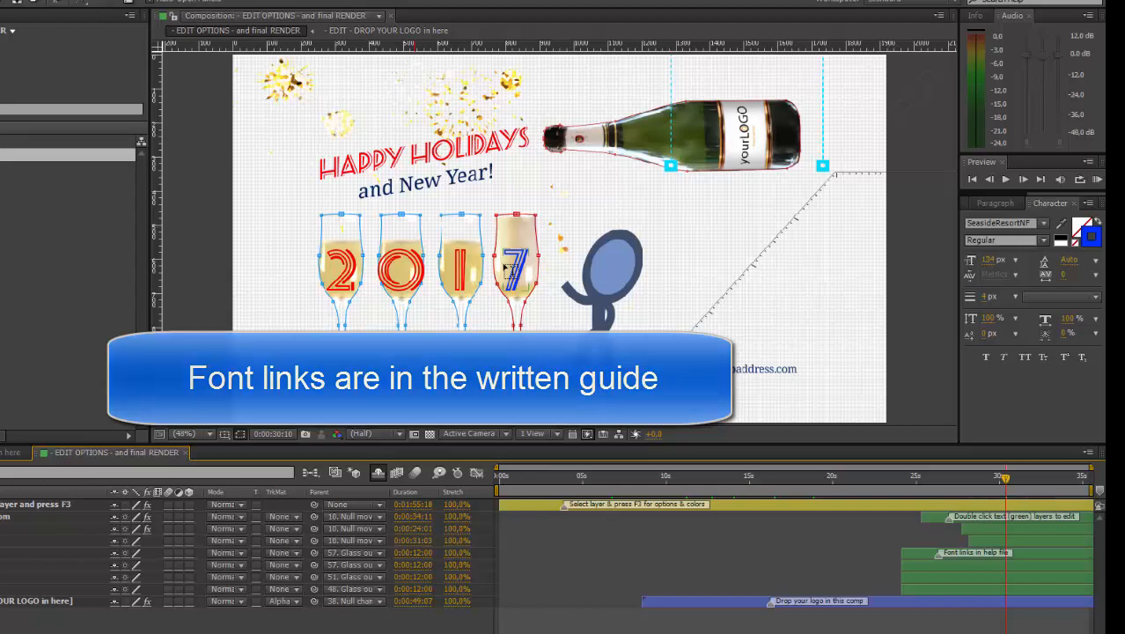
double_click(740, 369)
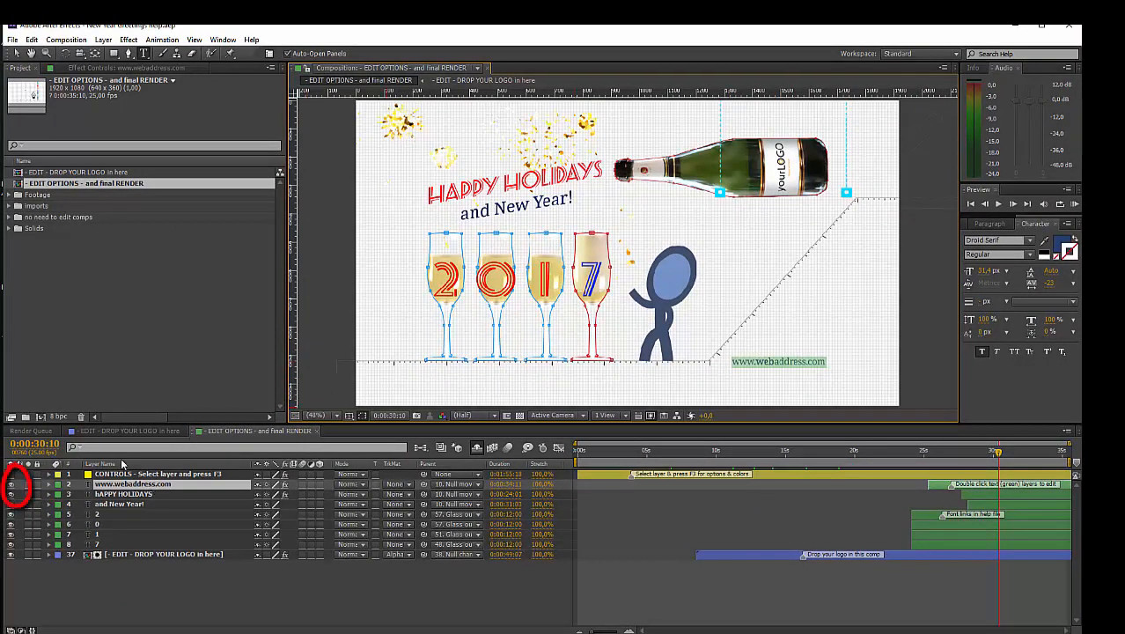
click(11, 486)
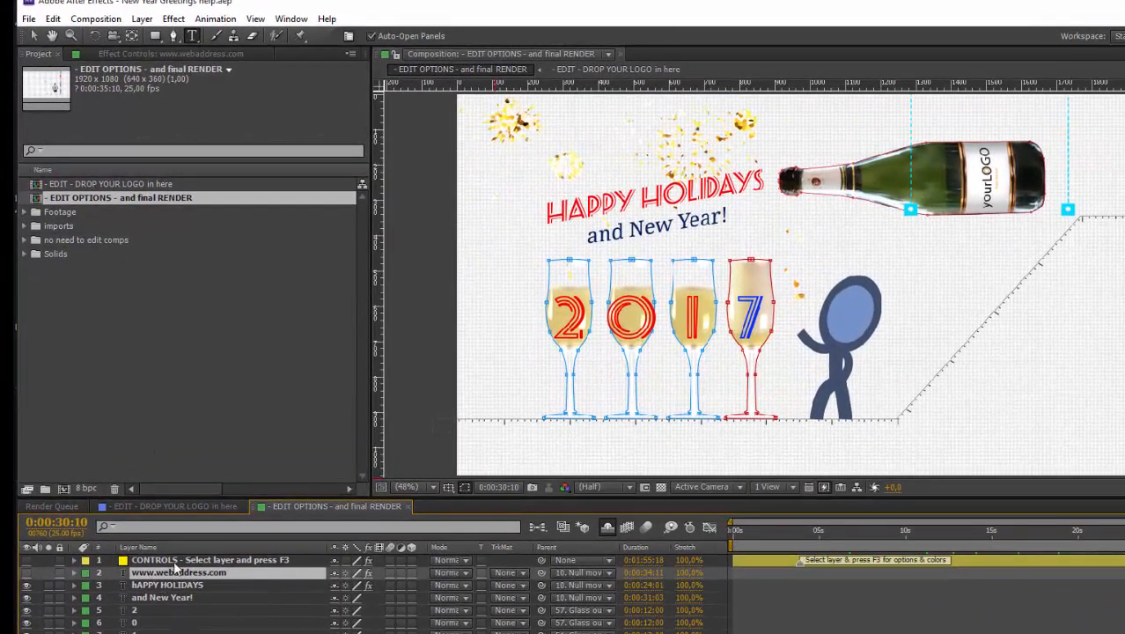
In the CONTROLS layer's effect settings, set the Inkman body color to red and the Inkman head color to white
key(ctrl+Up)
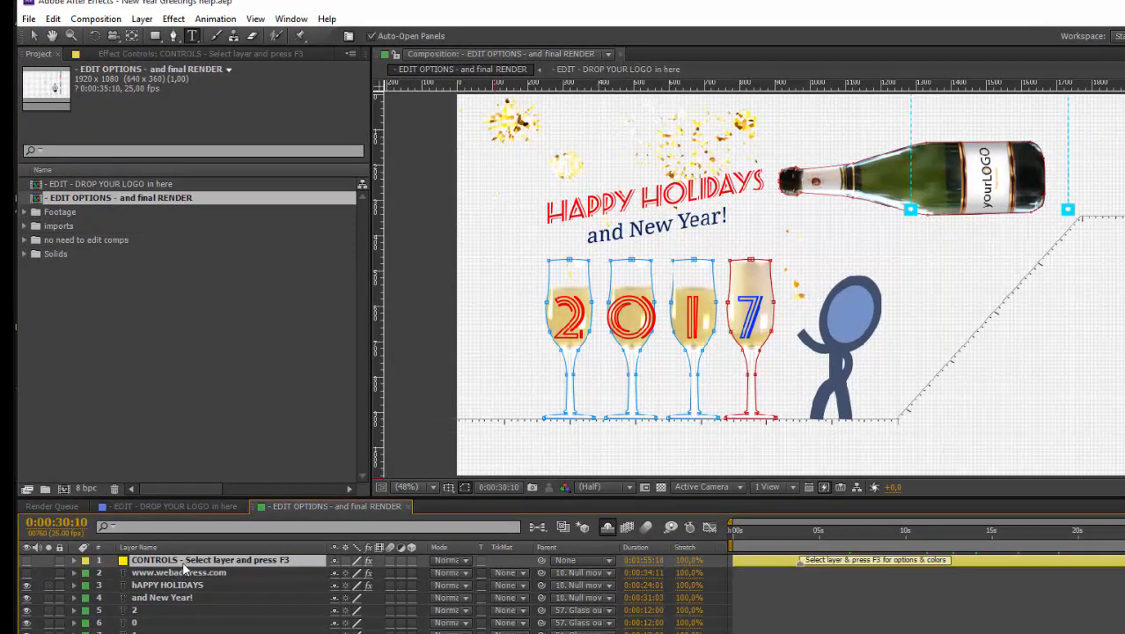
key(F3)
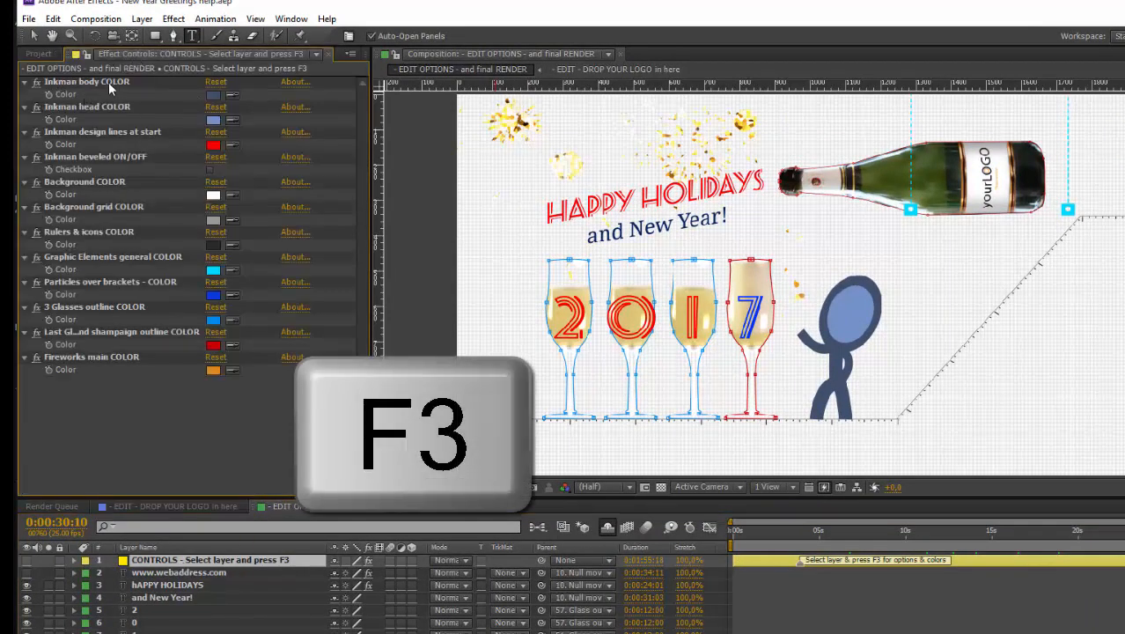
click(213, 95)
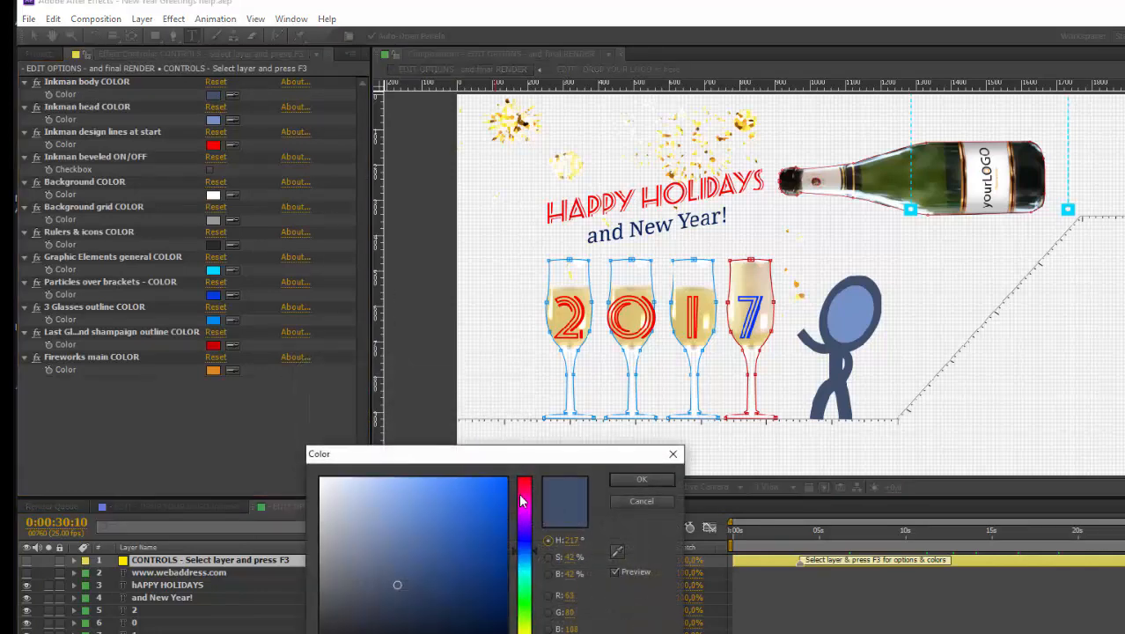
drag(521, 498, 520, 456)
click(637, 481)
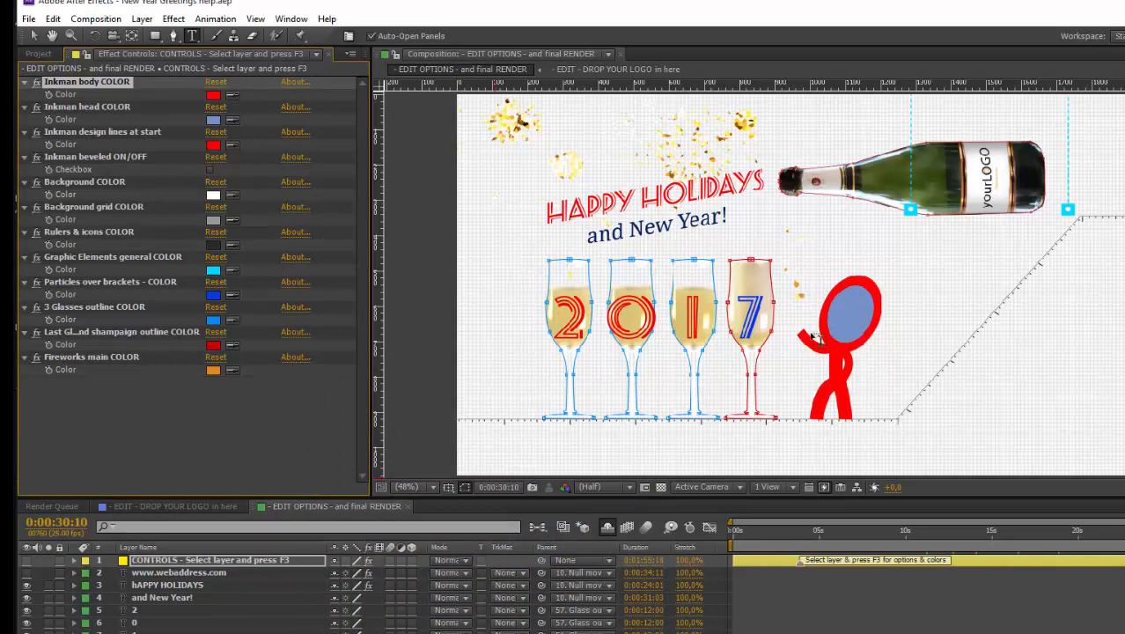
click(212, 121)
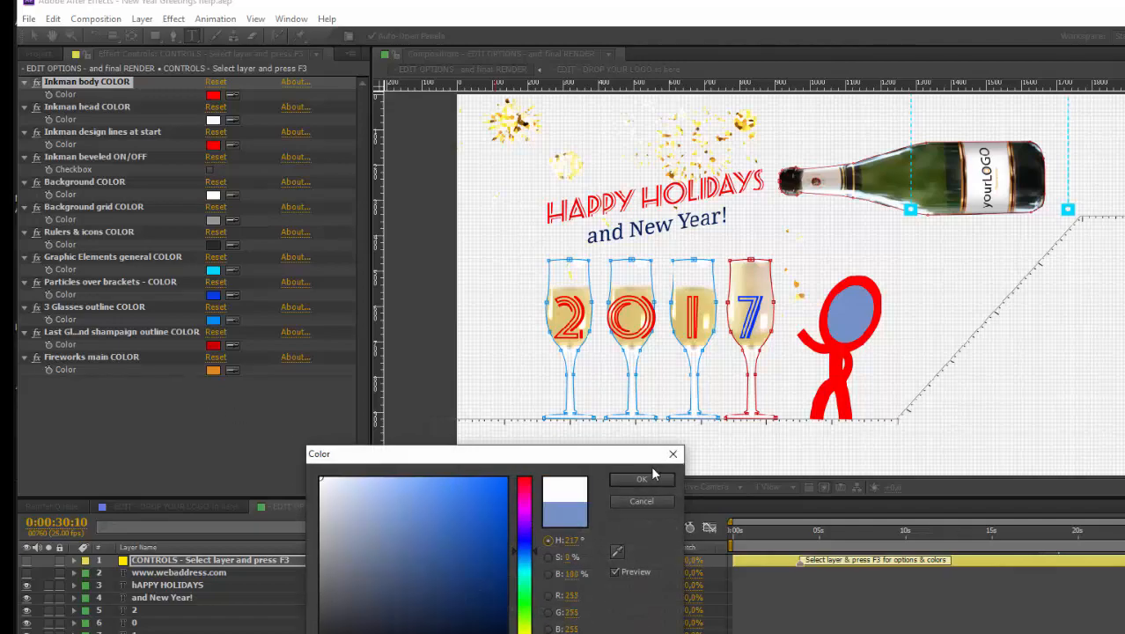
click(651, 477)
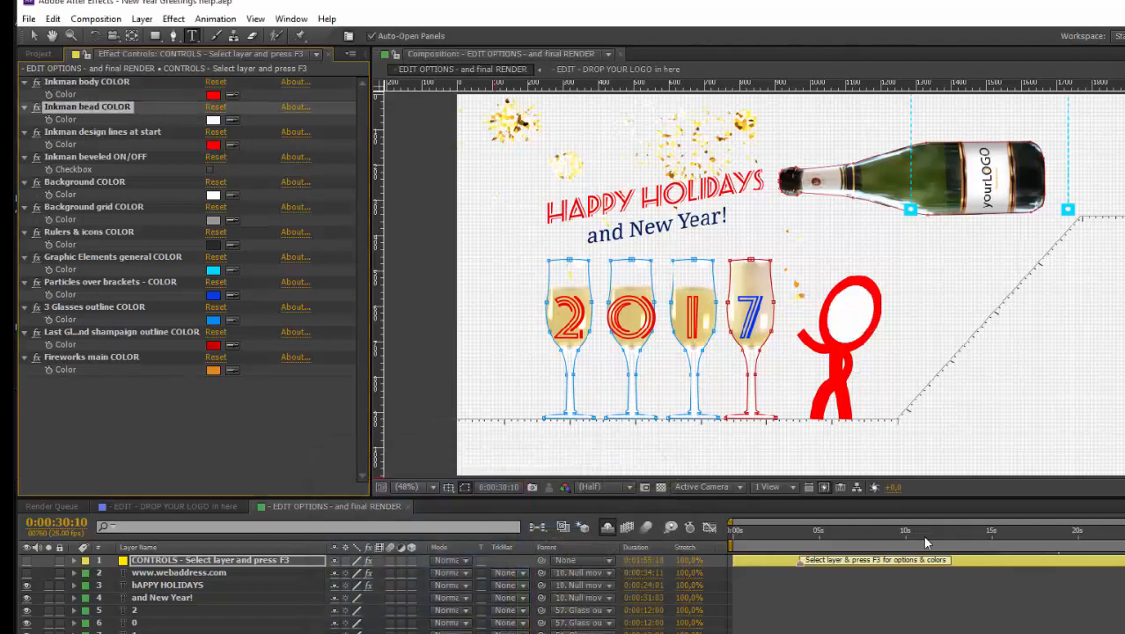
At the character's line-drawing scene around 0:00:02:16, change the Inkman design lines color to blue
drag(916, 535, 815, 536)
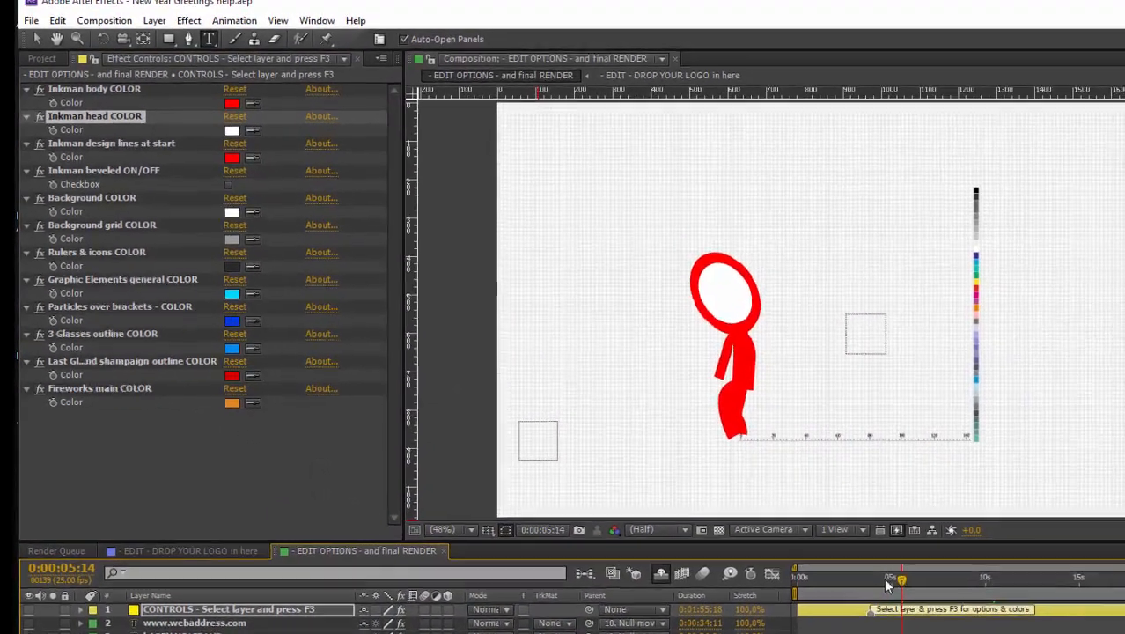
drag(888, 585, 848, 581)
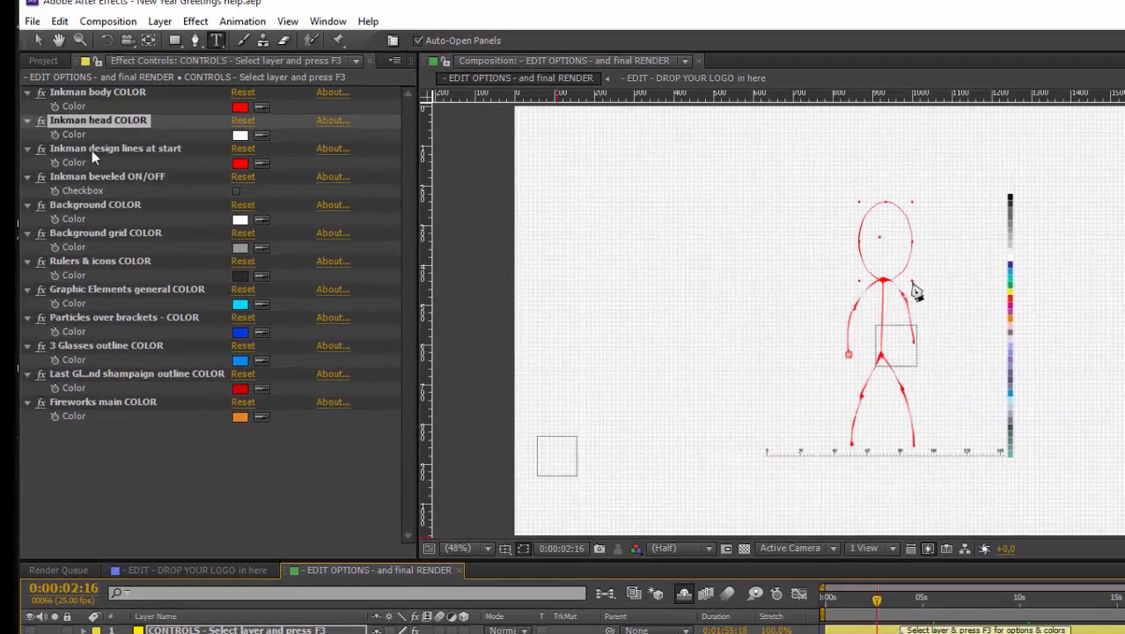
click(92, 151)
click(240, 164)
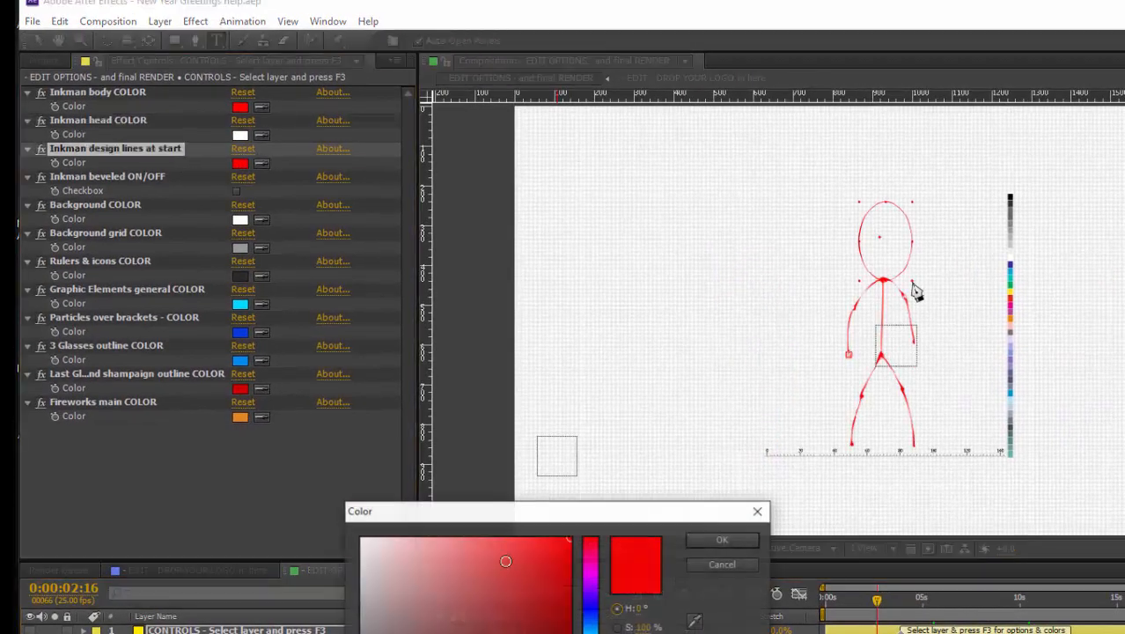
click(595, 616)
click(737, 545)
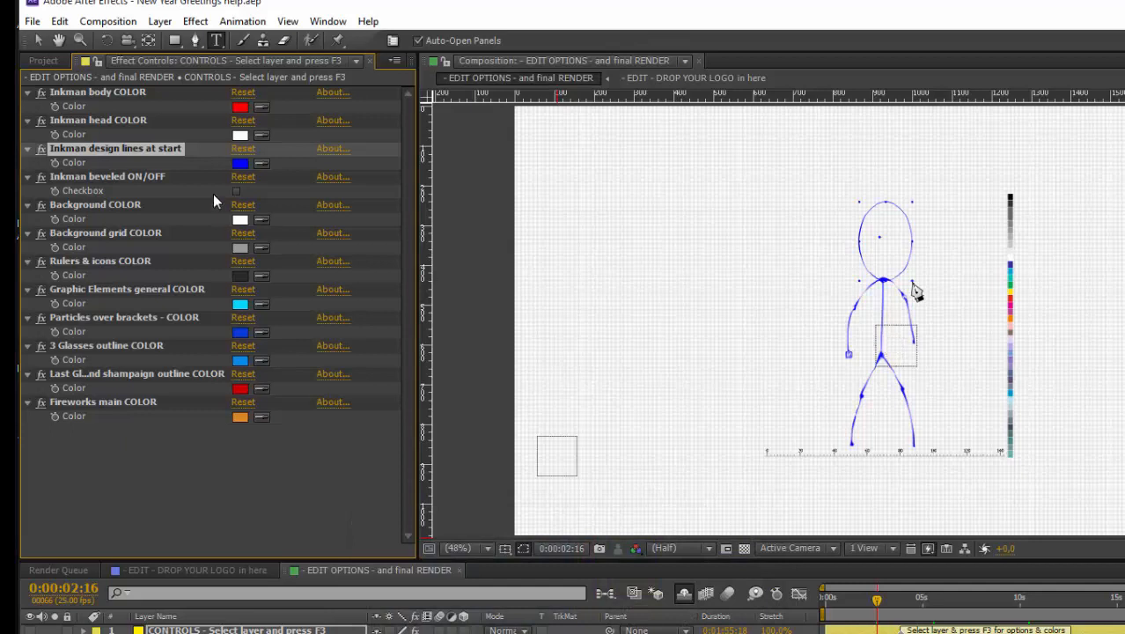
Go to the bottle scene around 0:00:13:15 and turn on the Inkman beveled option
click(1090, 600)
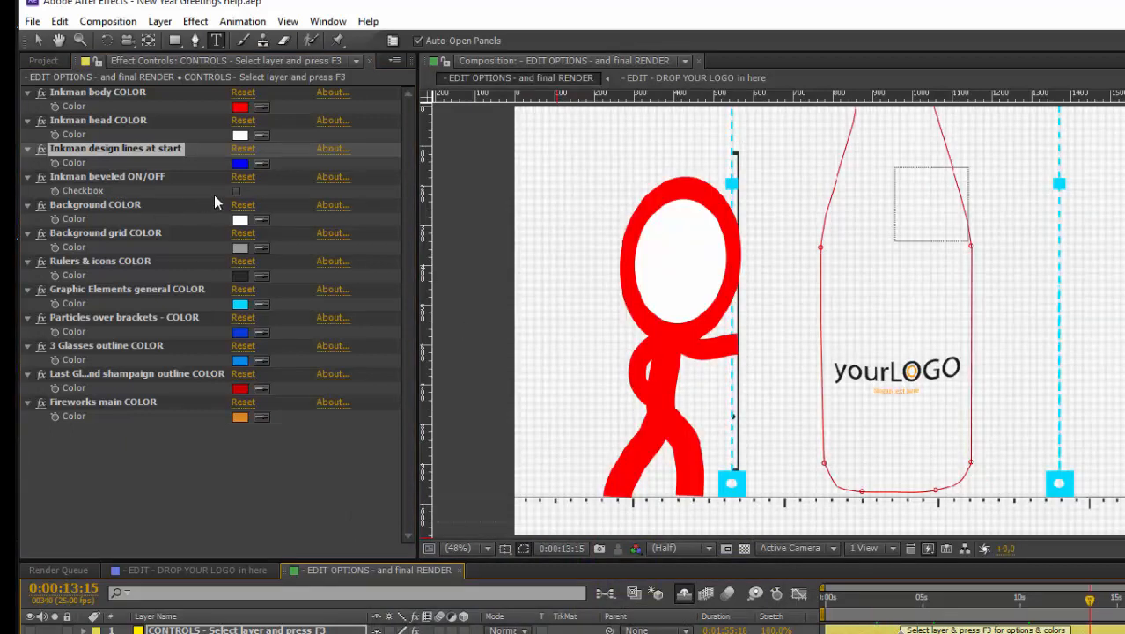
click(236, 192)
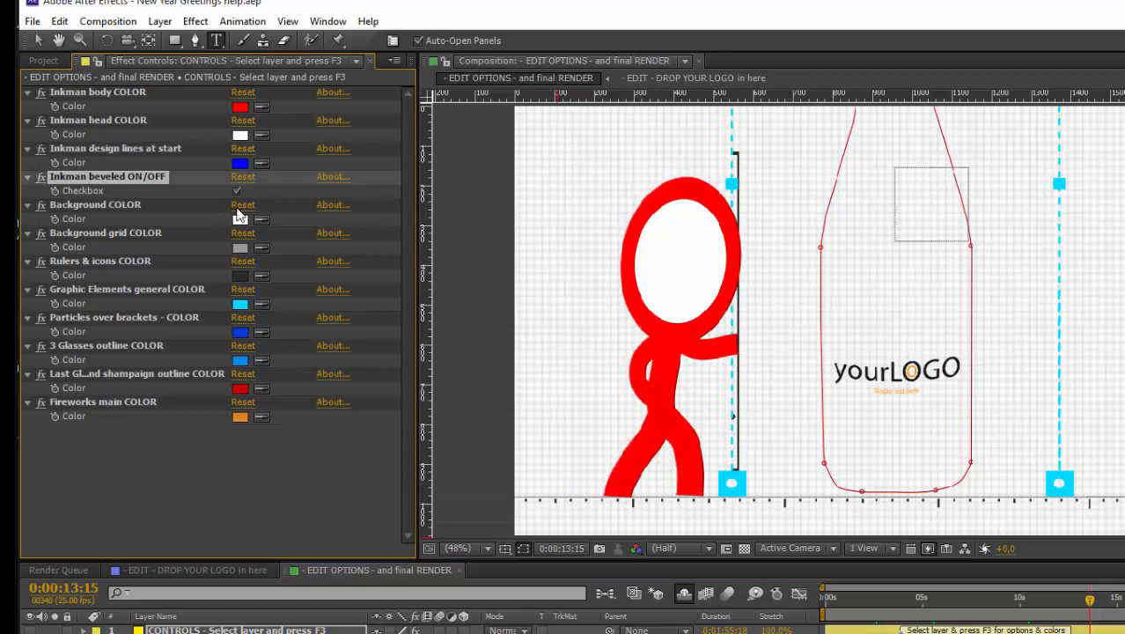
click(236, 194)
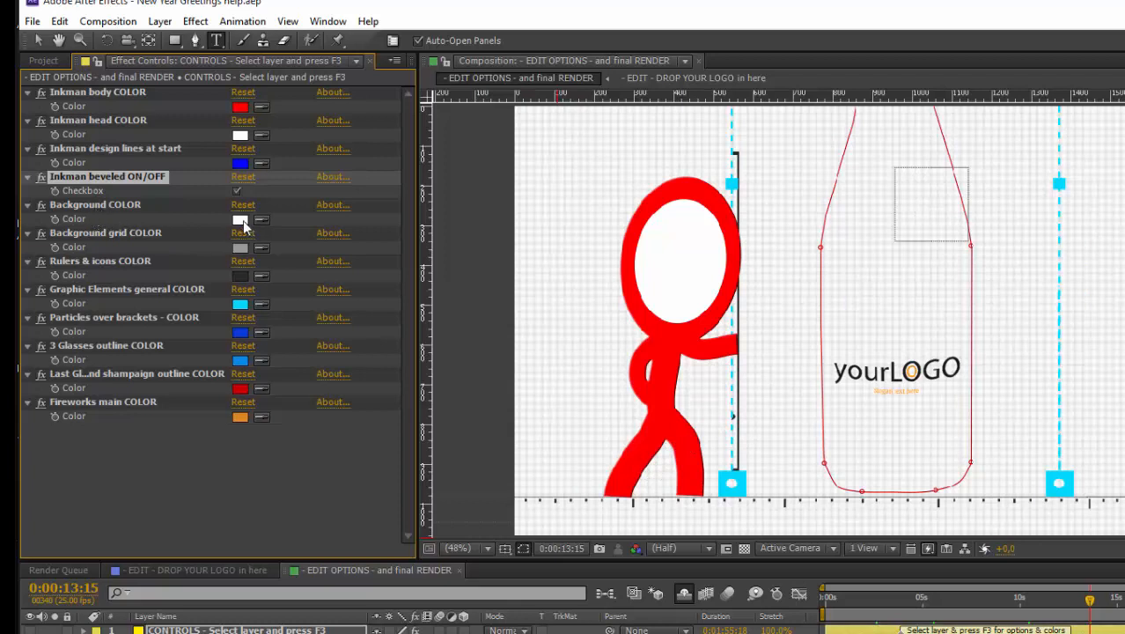
Set the Background COLOR effect to a fully saturated orange with hue 27°
click(241, 220)
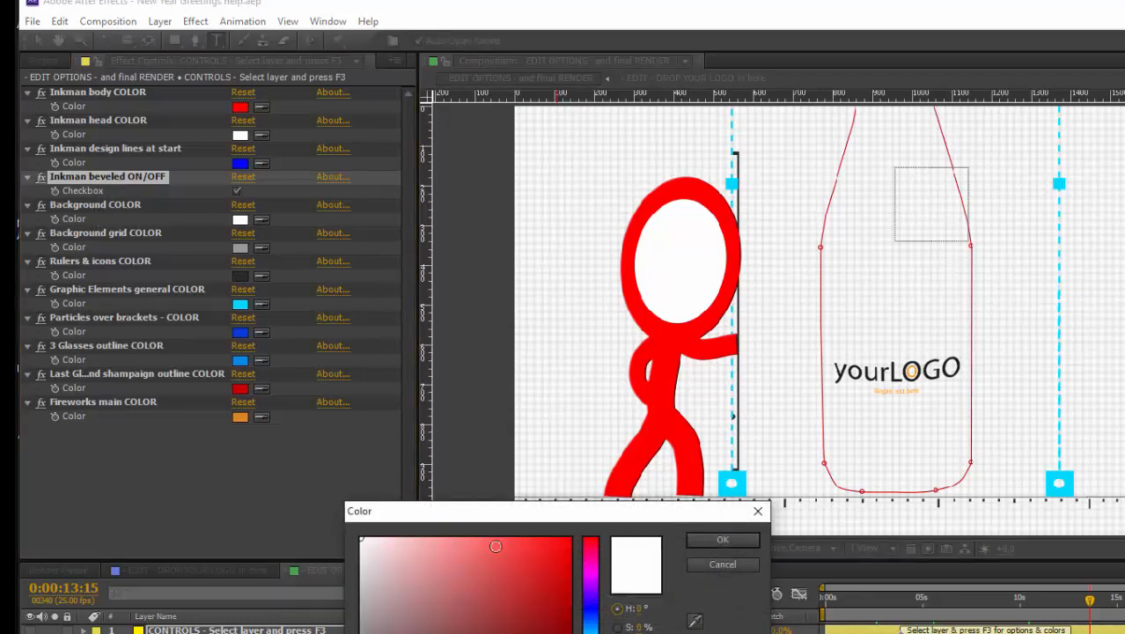
click(591, 633)
drag(529, 599, 587, 513)
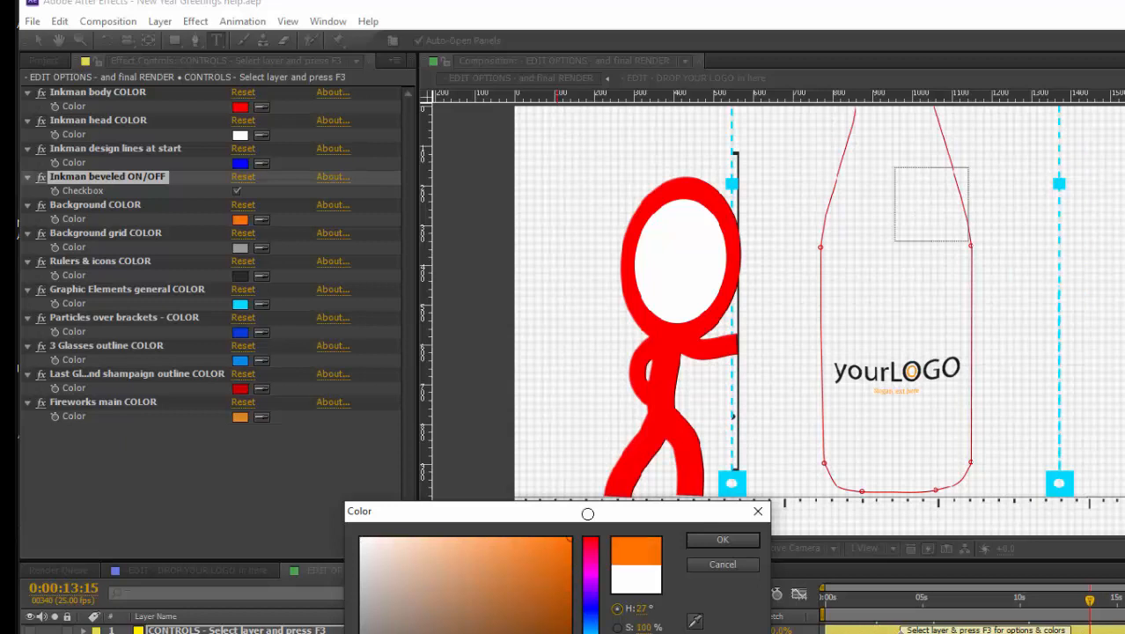
click(720, 540)
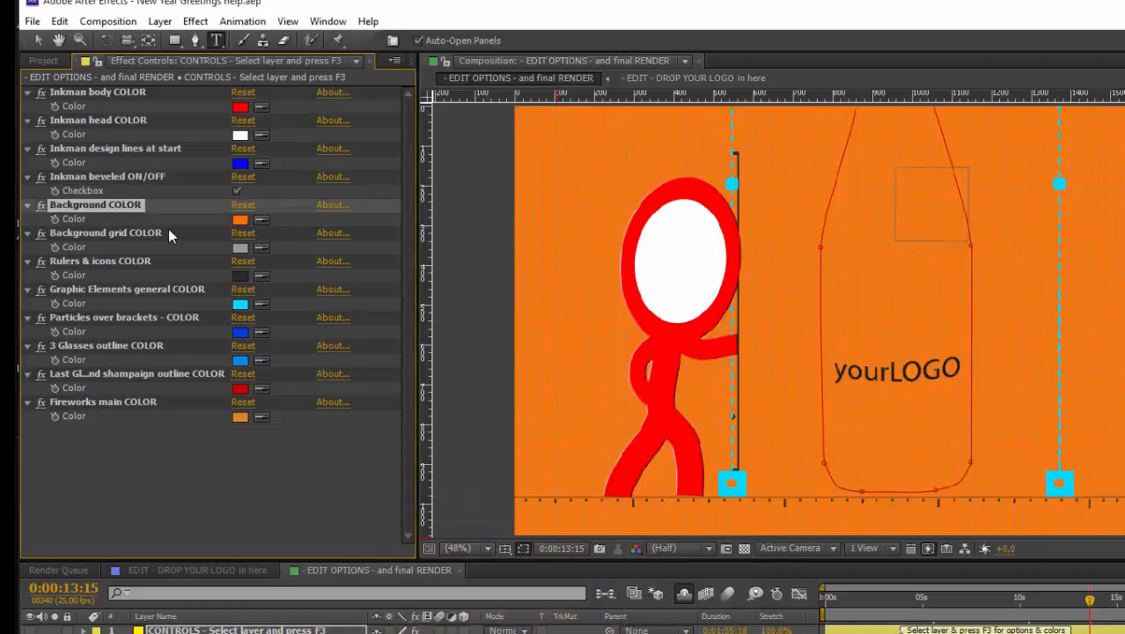
Try white for the background grid, and replace it with the orange sampled from the composition's background
click(246, 249)
click(722, 540)
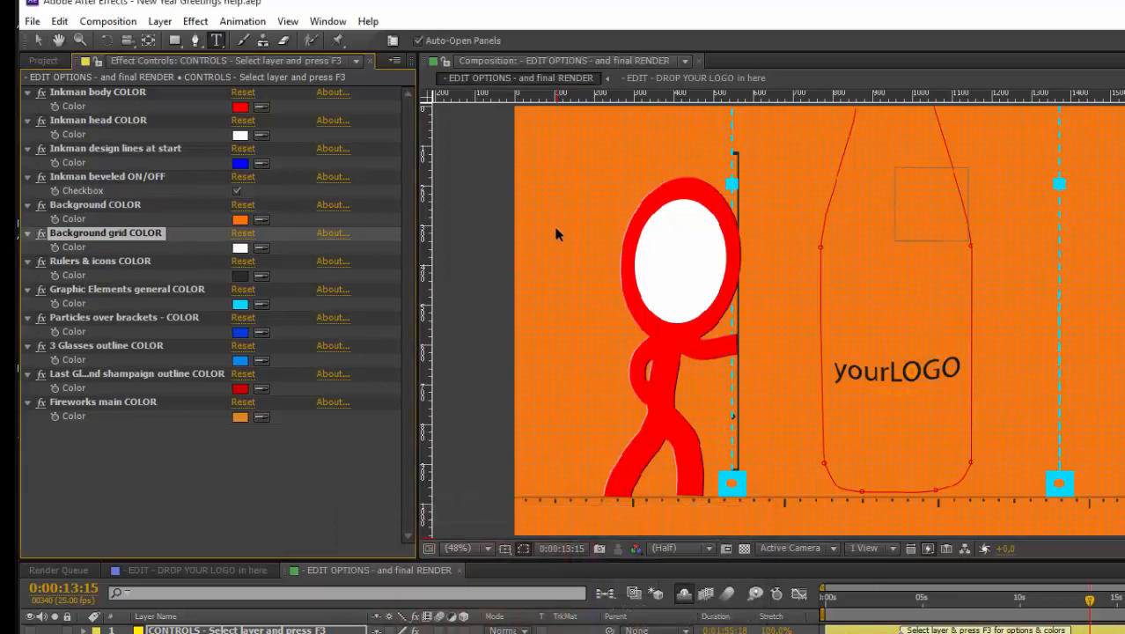
click(261, 248)
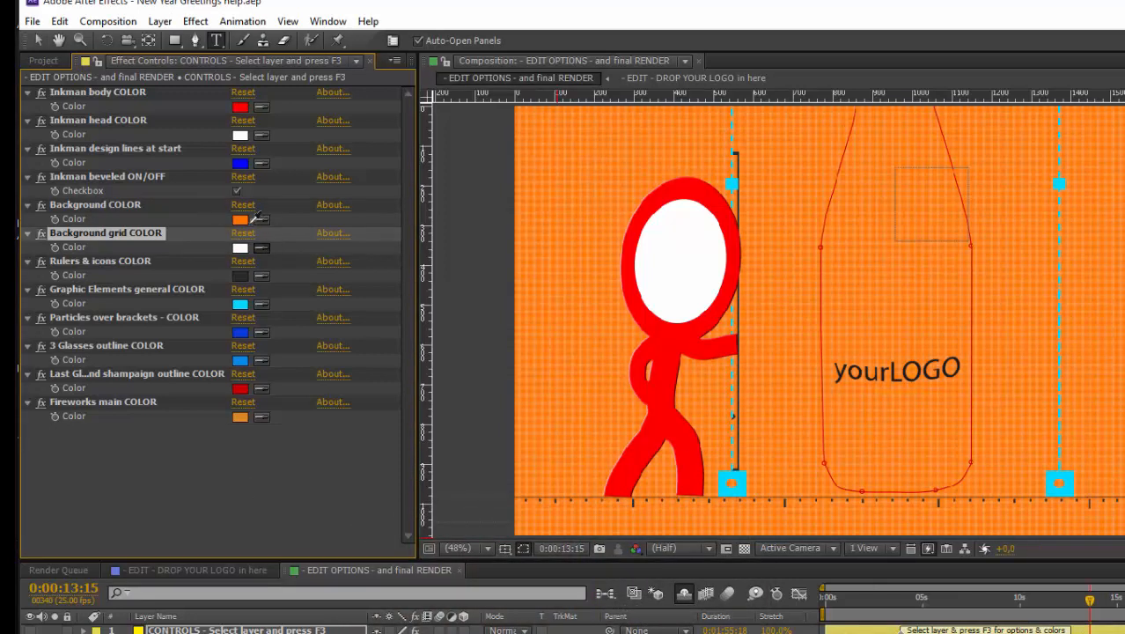
click(572, 176)
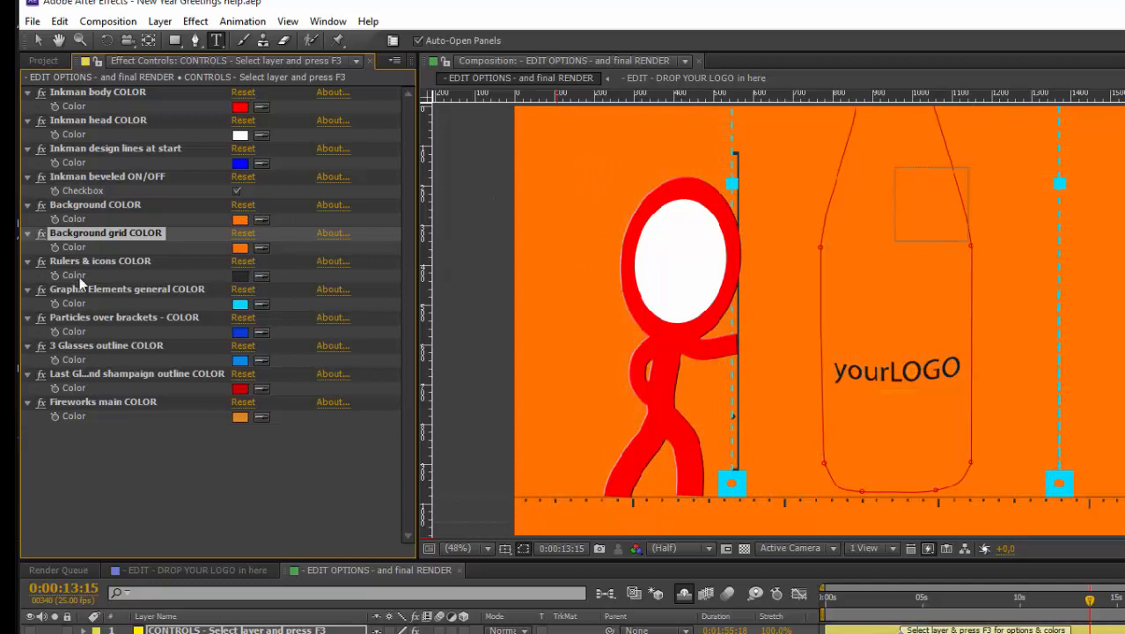
Set both the Rulers & icons color and the Graphic Elements general color to white
click(240, 275)
click(731, 540)
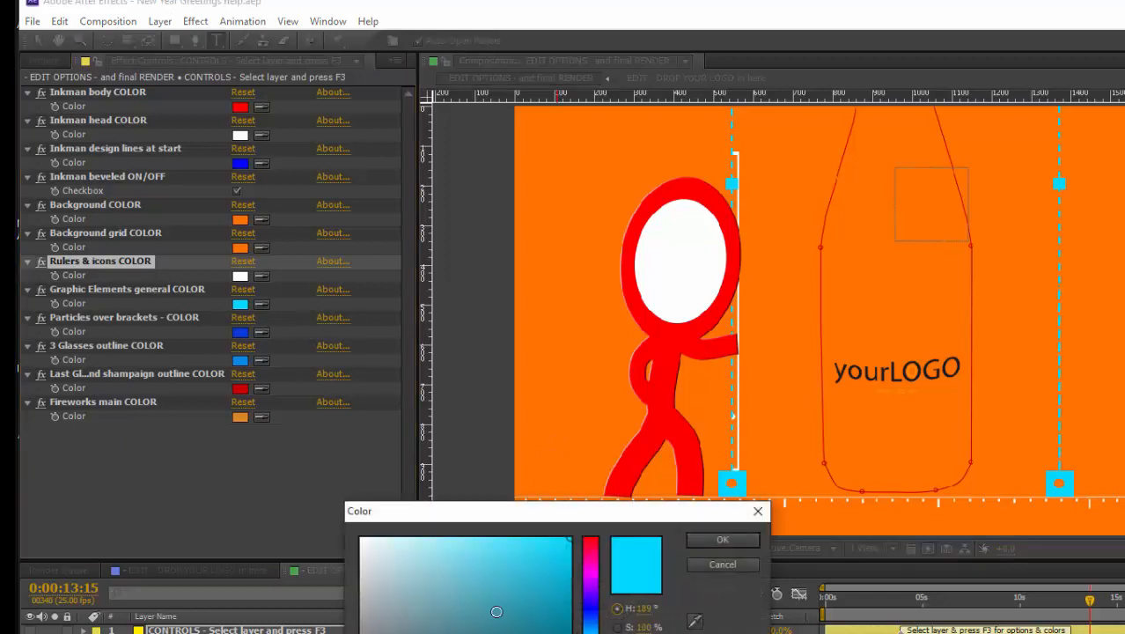
click(591, 609)
drag(527, 597, 169, 406)
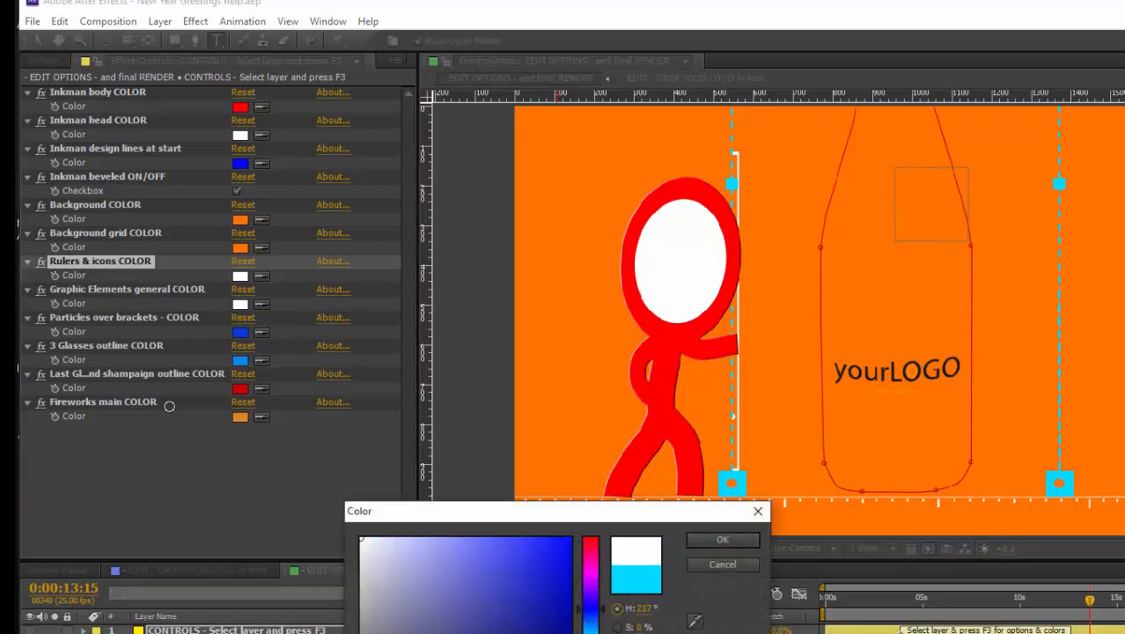
click(702, 543)
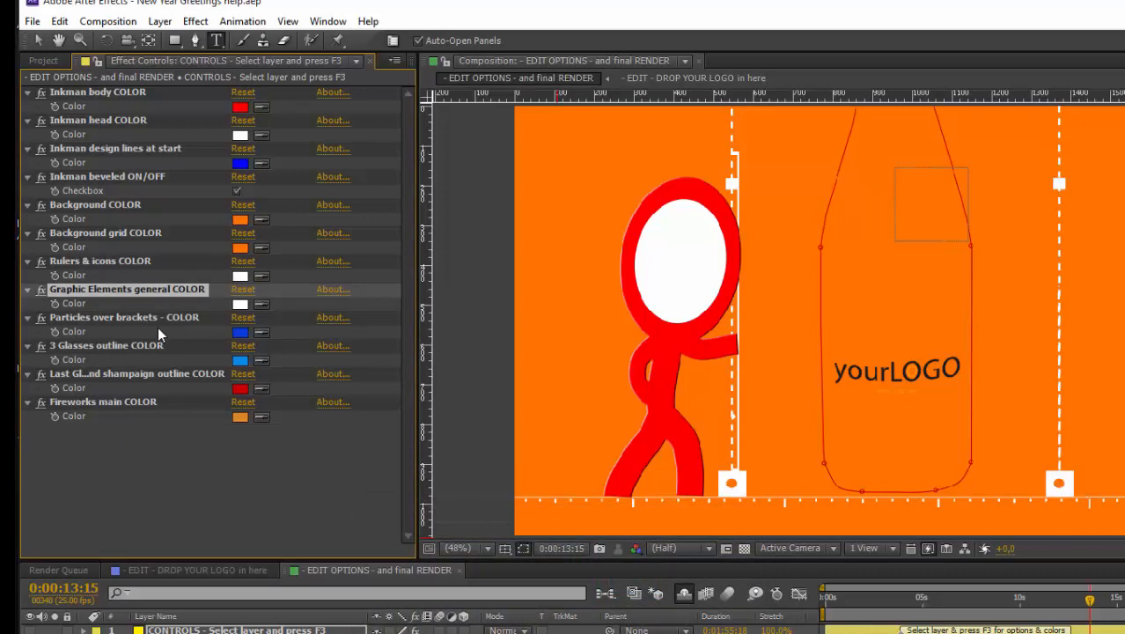
At the logo bracket scene around 0:00:09:20, change the Particles over brackets color to red
click(1118, 605)
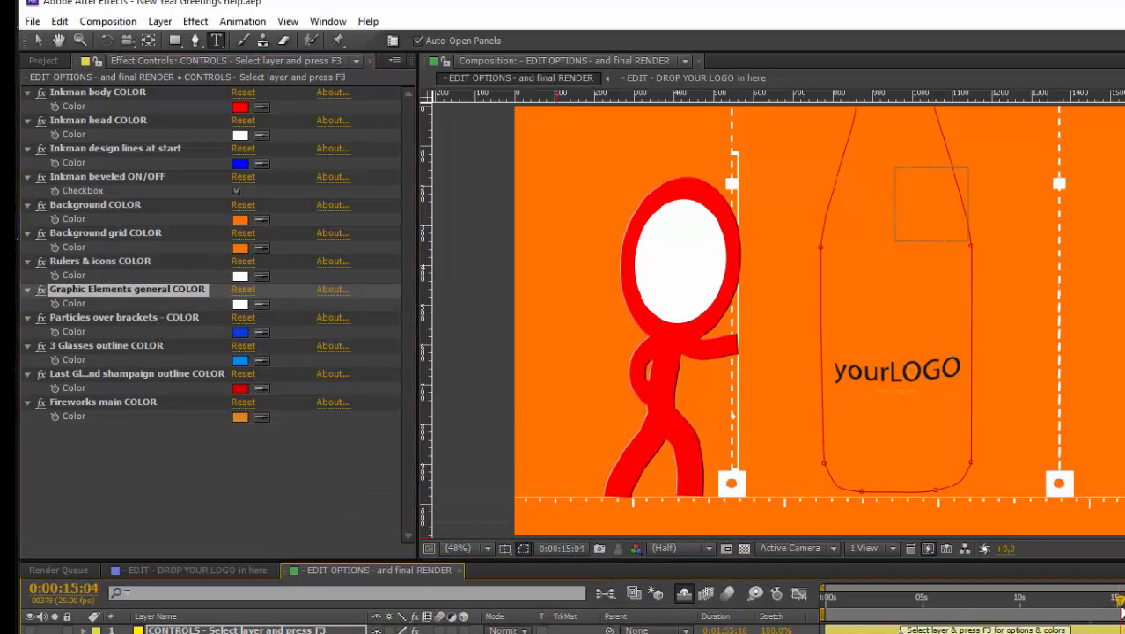
drag(1107, 614, 1016, 609)
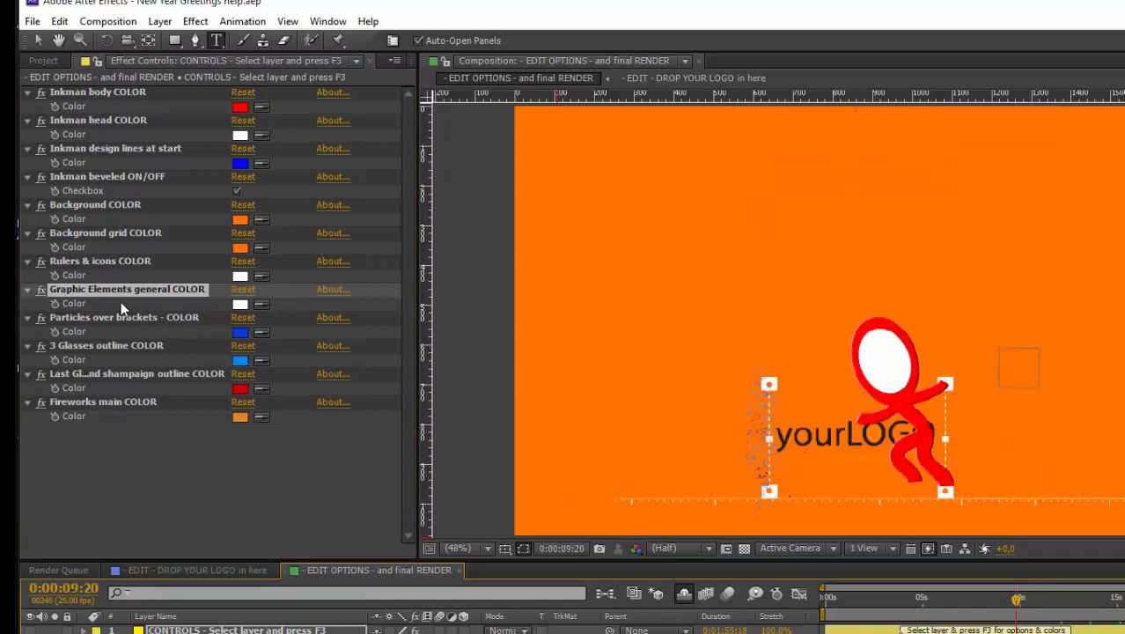
click(240, 331)
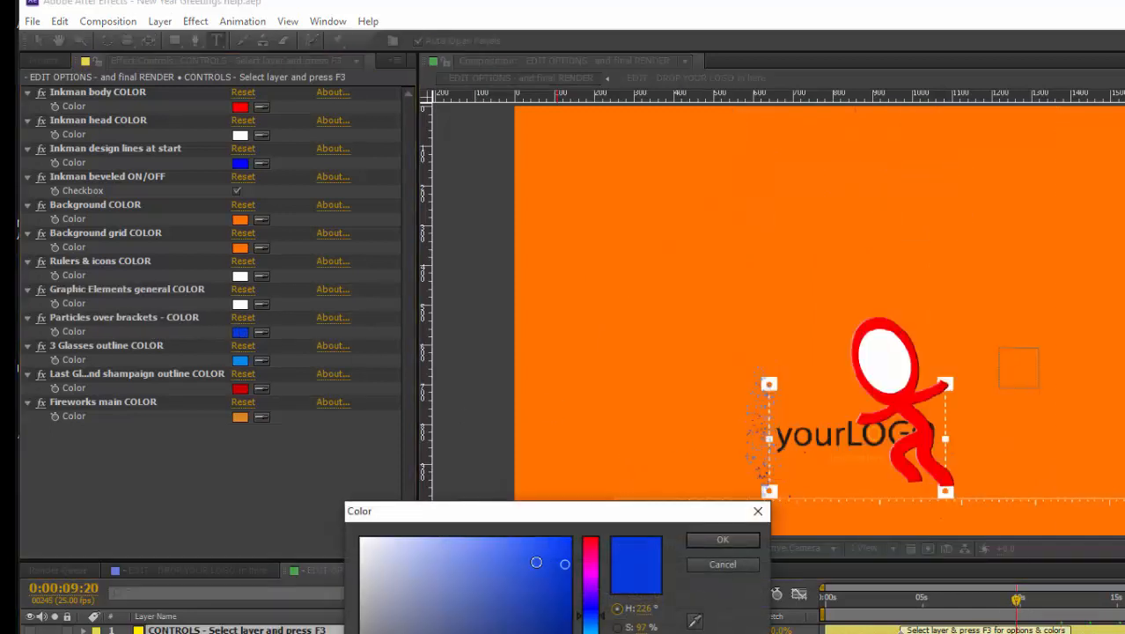
click(589, 564)
click(590, 539)
click(720, 538)
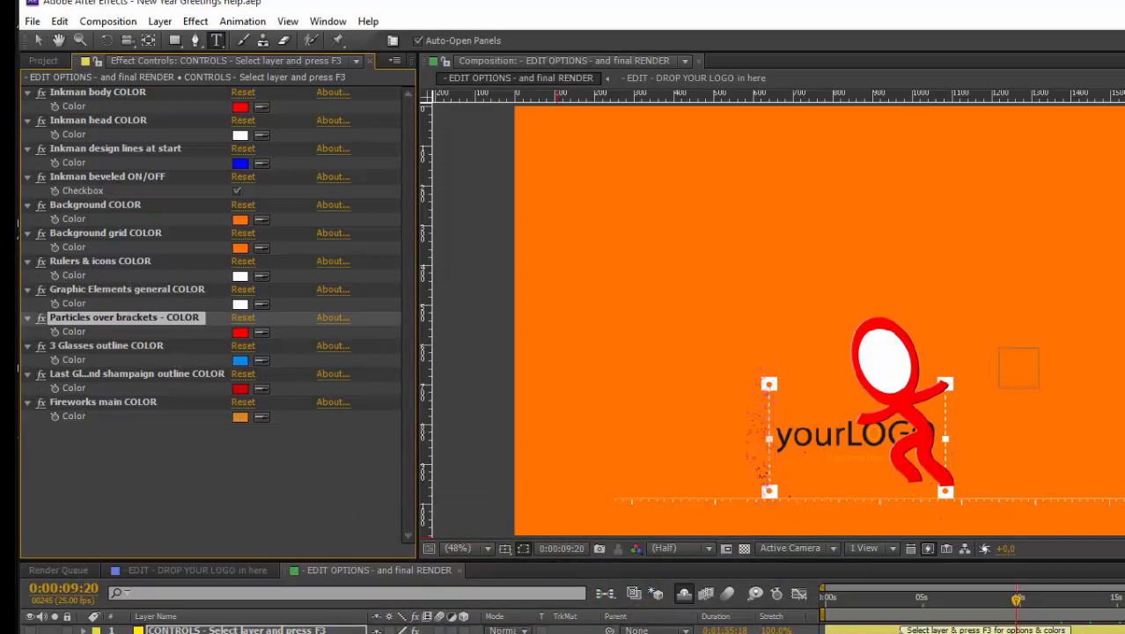
At the glasses scene around 0:00:28:17, set the 3 Glasses outline color to white
click(1124, 597)
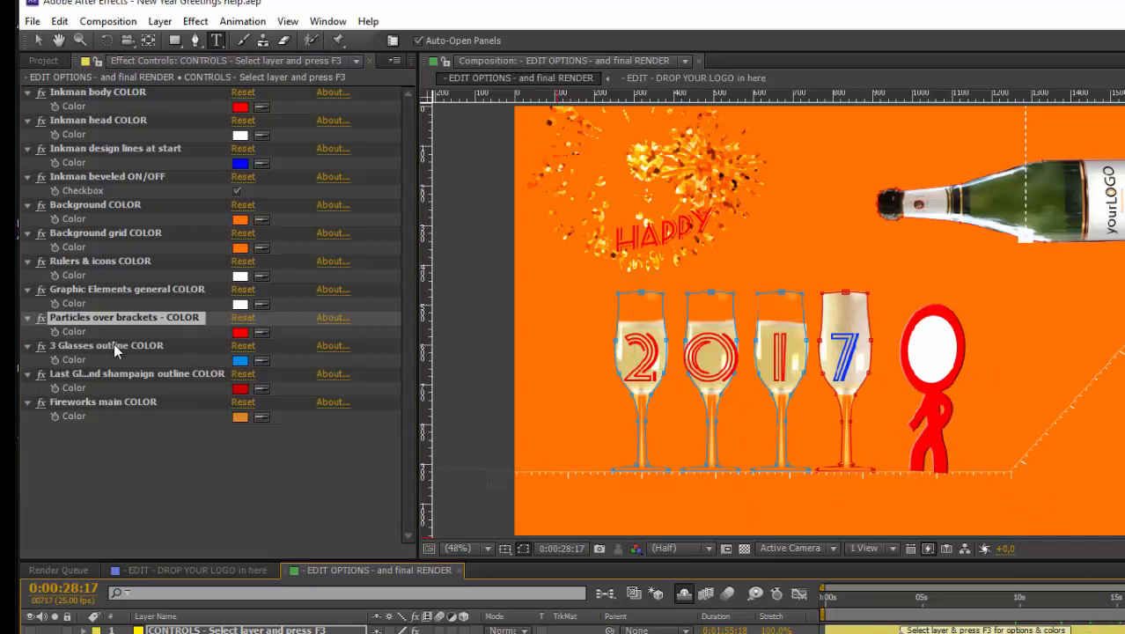
click(240, 360)
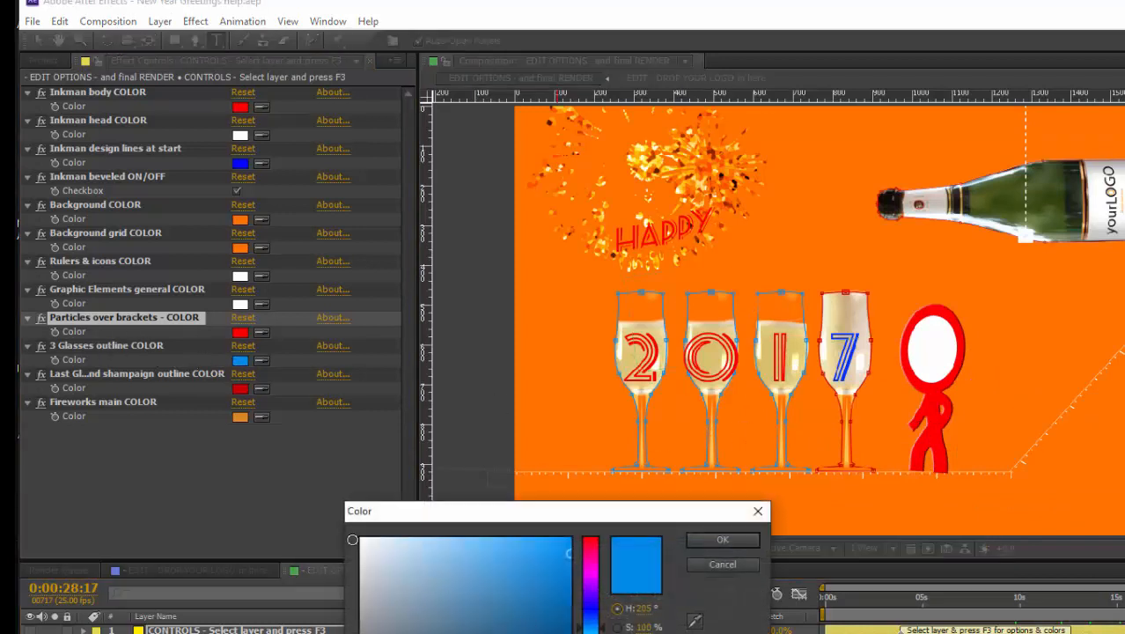
click(352, 539)
click(722, 539)
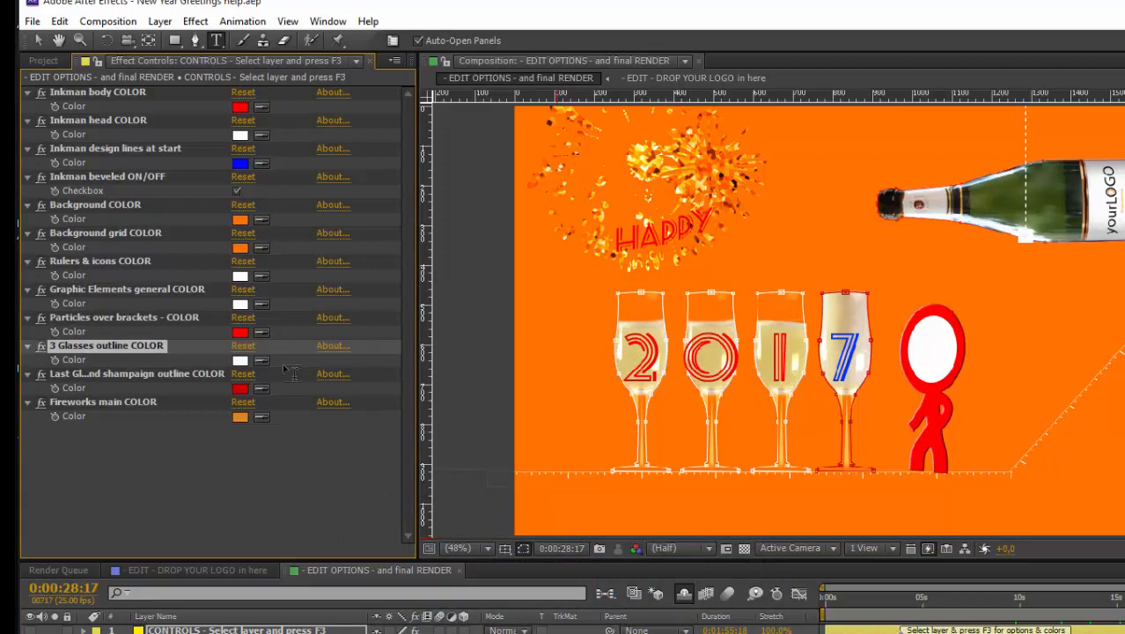
Change the outline color of the last glass and the champagne bottle to blue with hue 219°
click(101, 372)
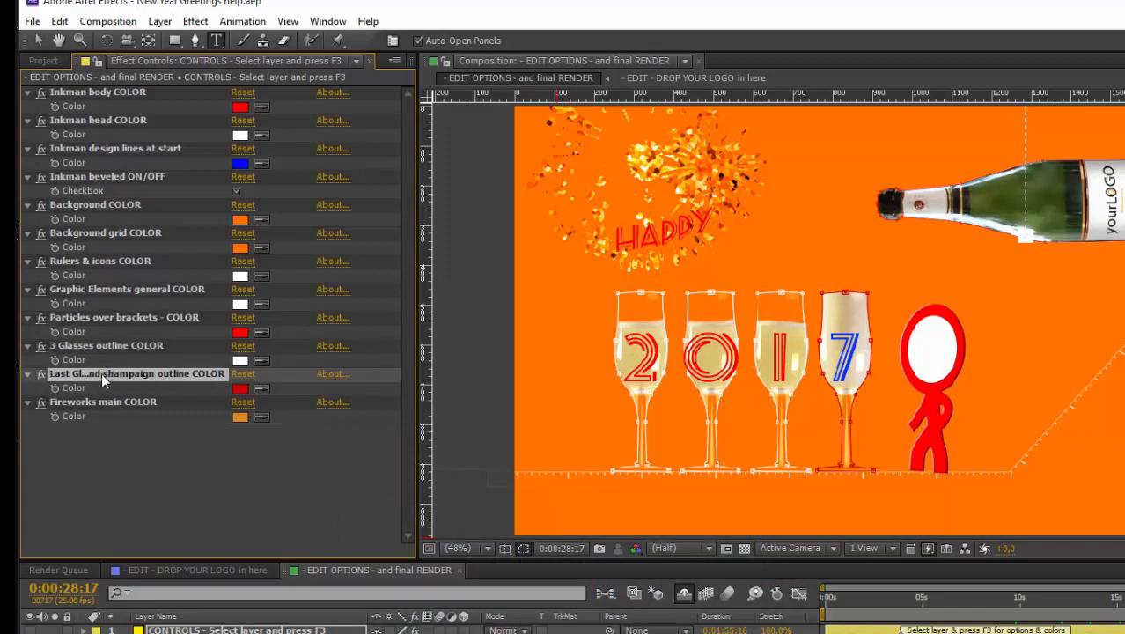
click(240, 389)
click(602, 620)
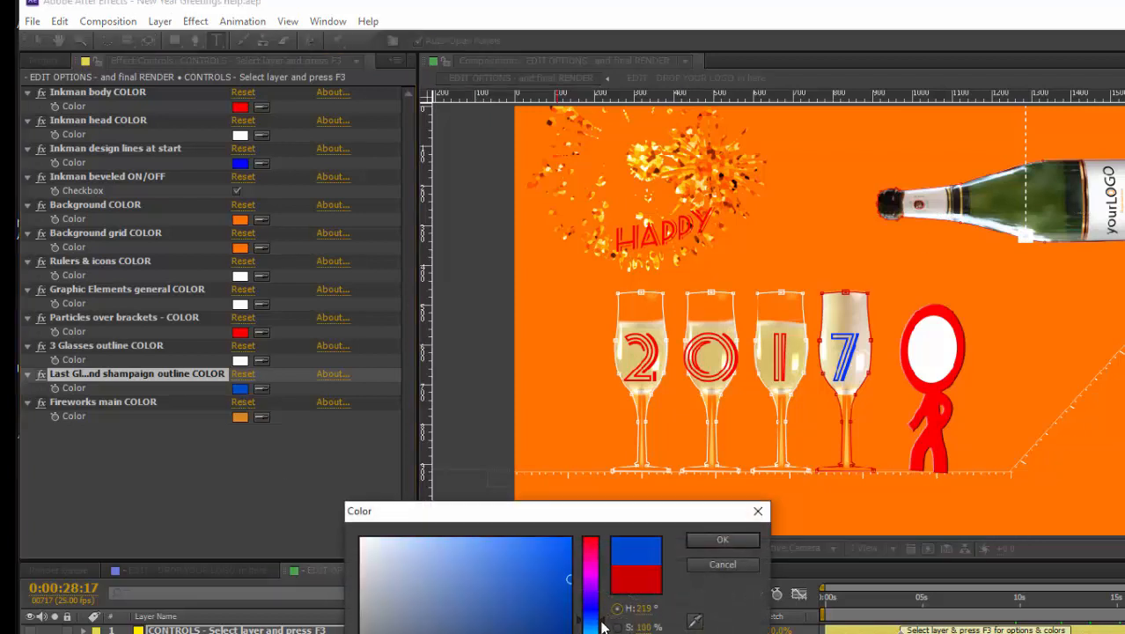
click(708, 539)
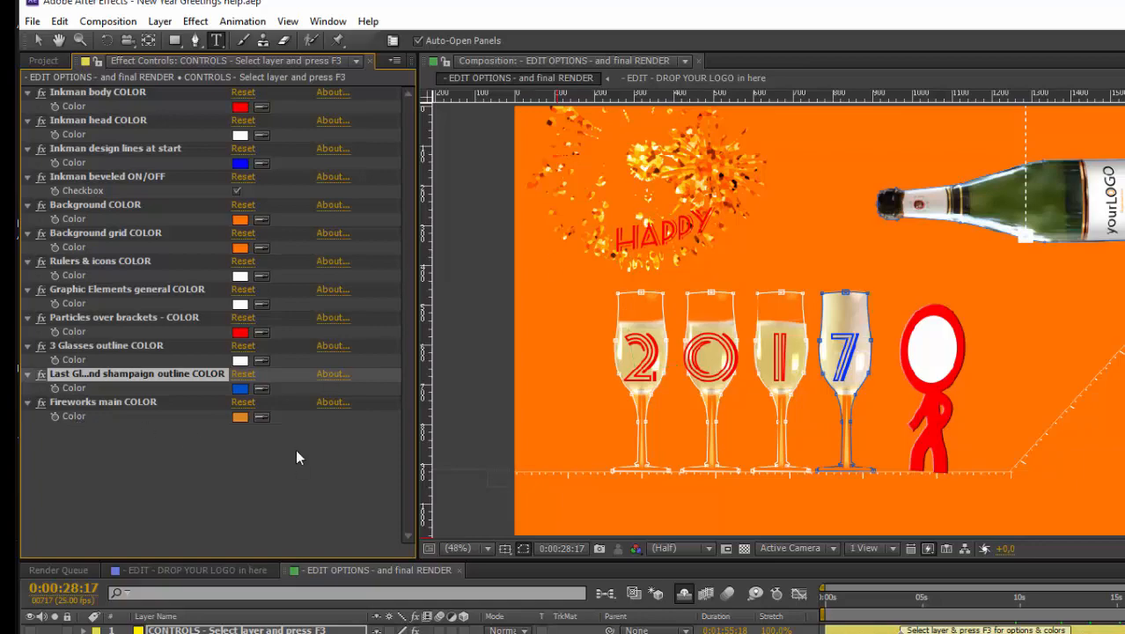
Change the Fireworks main color to blue and return to the project's item list with nothing selected
click(238, 416)
click(590, 618)
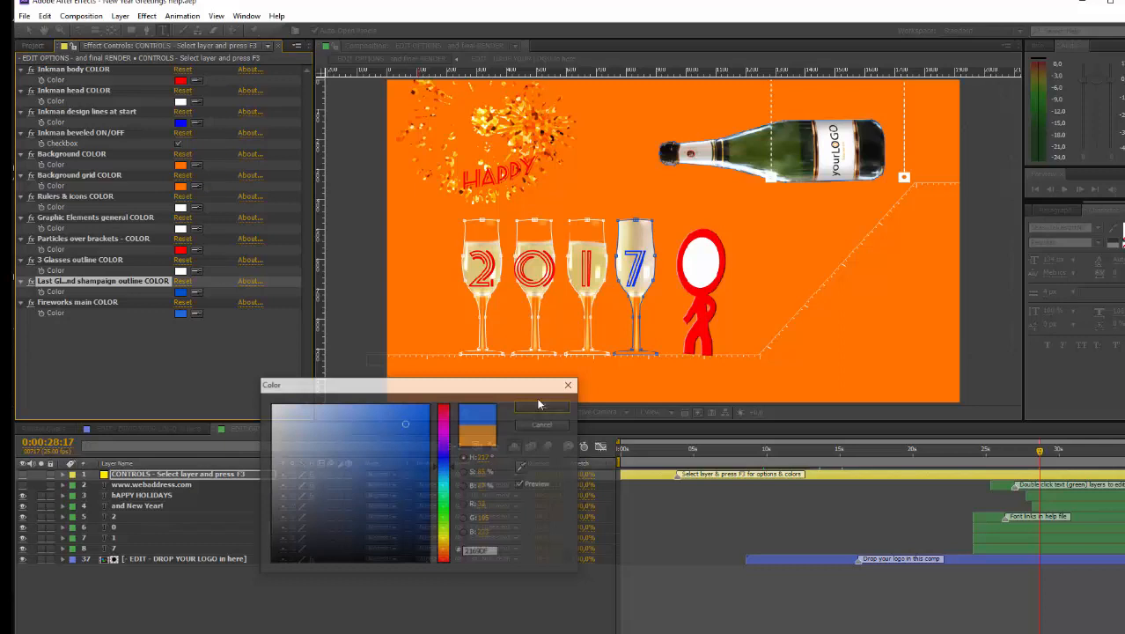
click(561, 419)
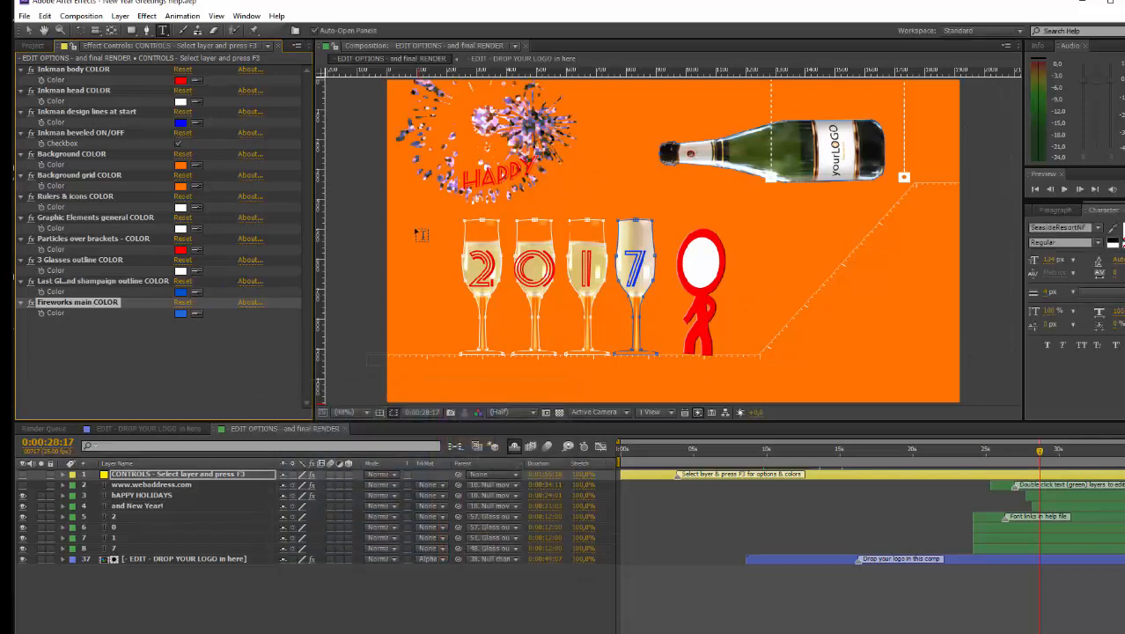
click(34, 45)
click(156, 321)
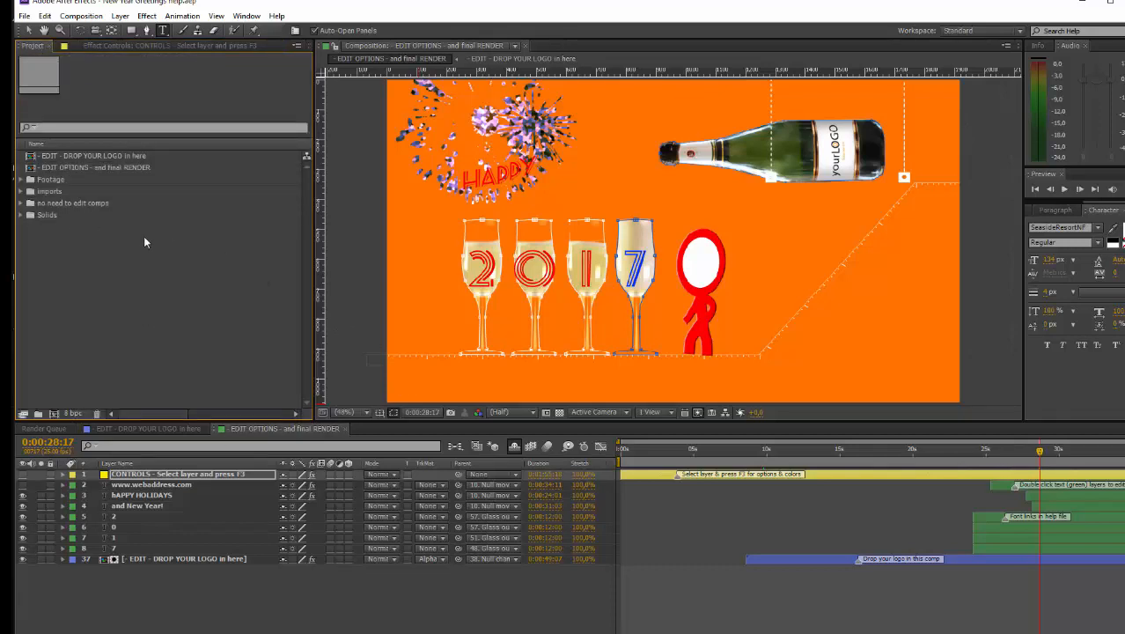
Add 9908236.mp3 from the imports folder as the top layer of the composition and move the current time to 0:00:30:01
click(21, 192)
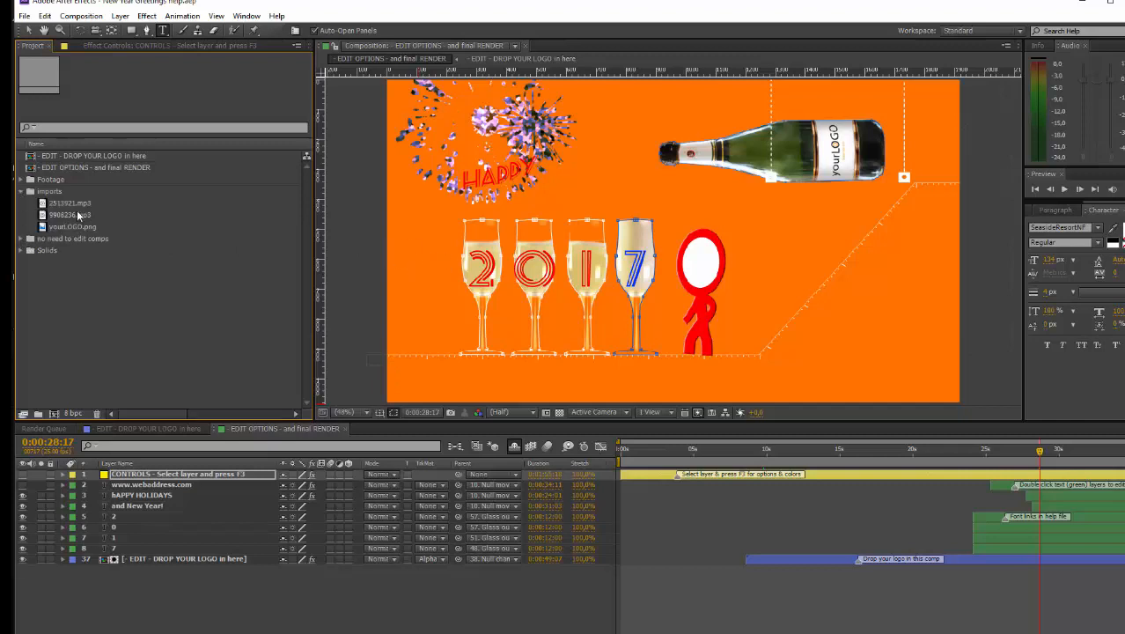
drag(71, 215, 190, 476)
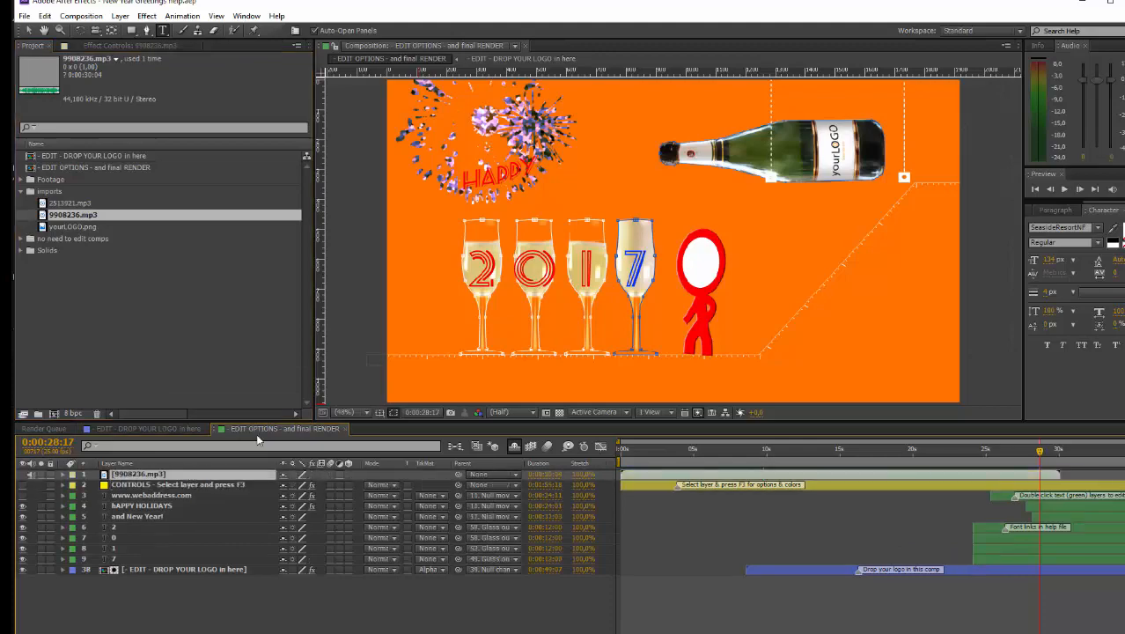
click(1059, 451)
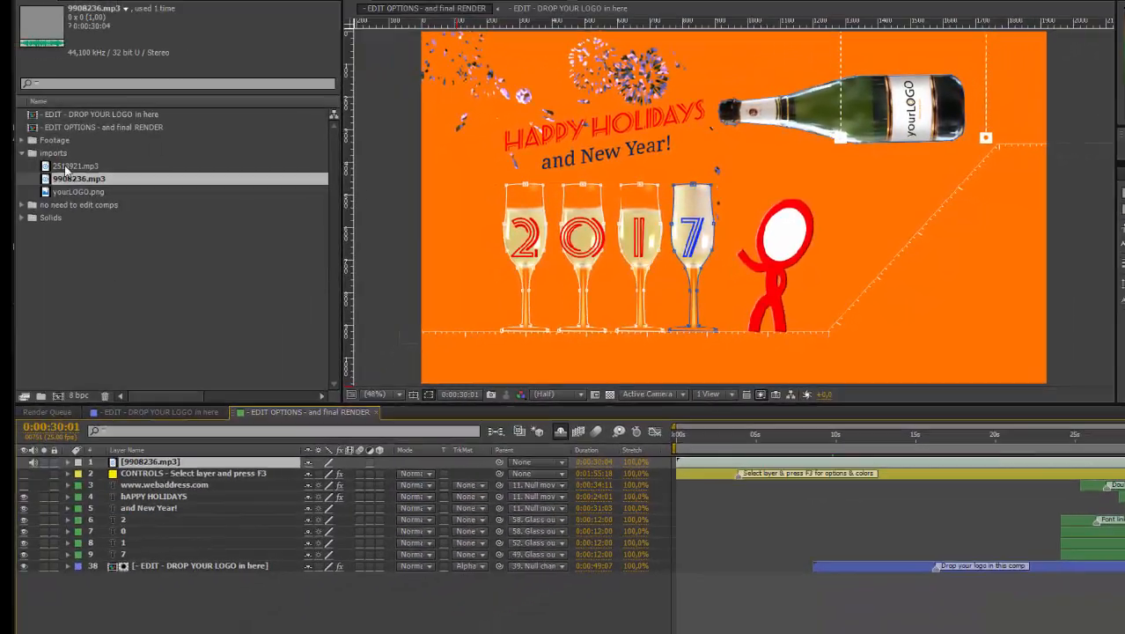
Add 2513921.mp3 as the top layer, starting at about 0:00:00:20, with the 9908236.mp3 layer muted
drag(66, 167, 198, 459)
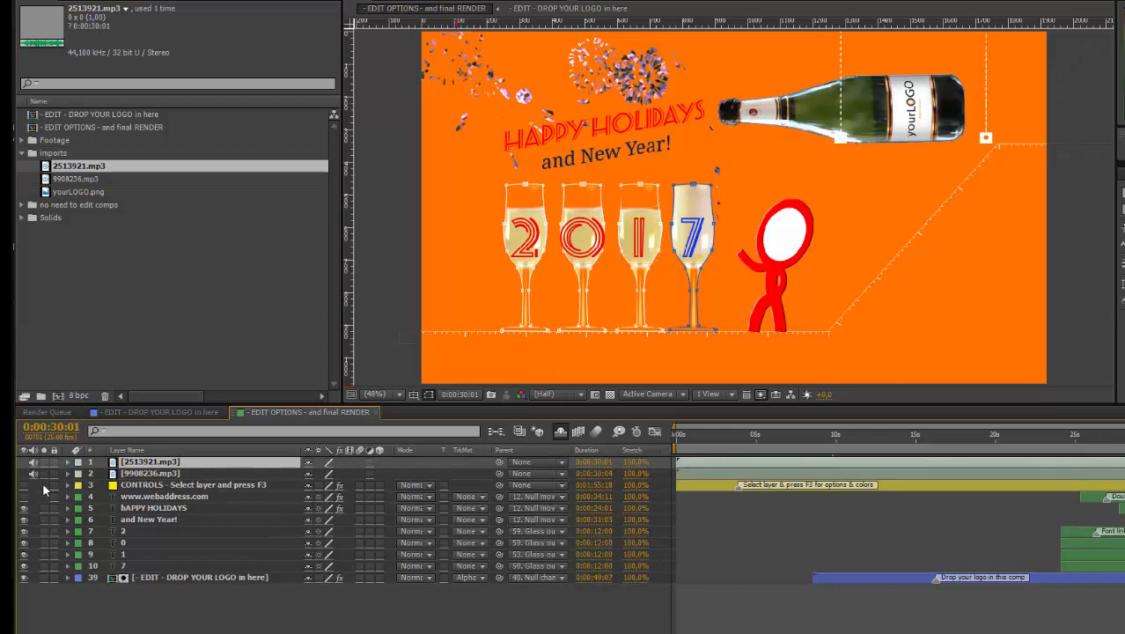
click(707, 437)
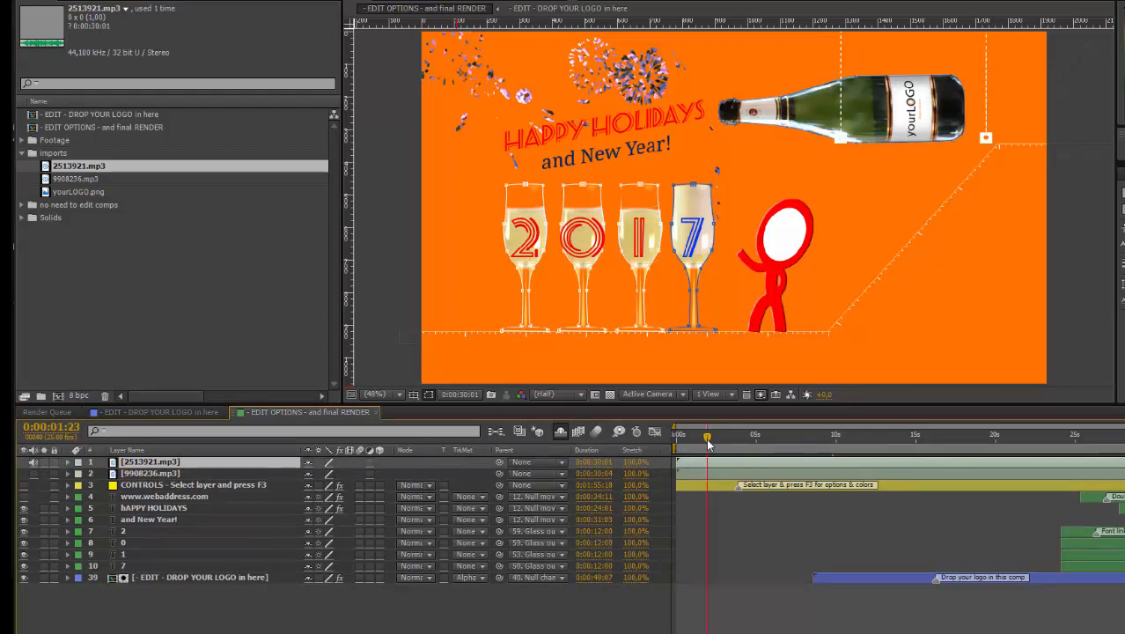
mouse_move(707, 440)
mouse_down()
mouse_move(690, 445)
mouse_move(711, 473)
mouse_up()
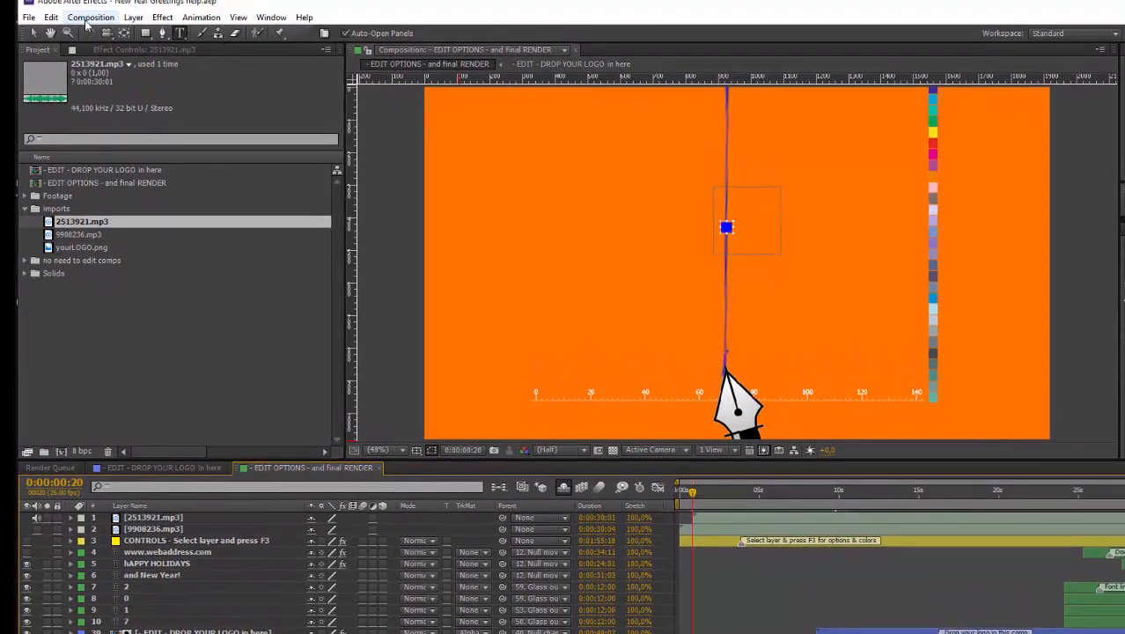
Add the composition to the Render Queue and set its output module to H.264
click(85, 15)
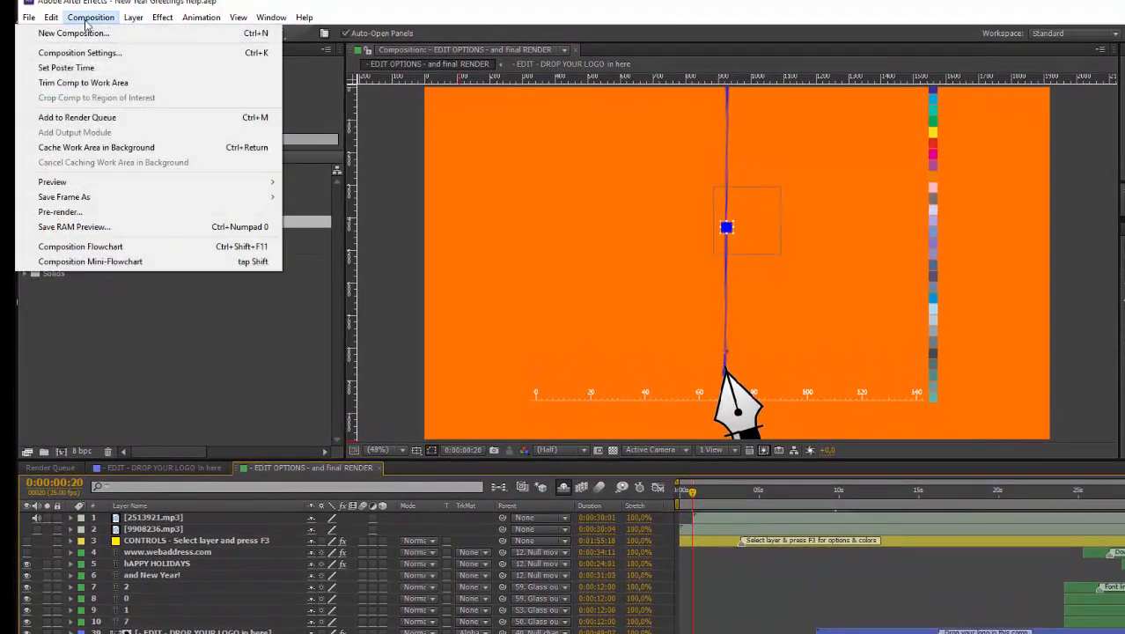
click(99, 123)
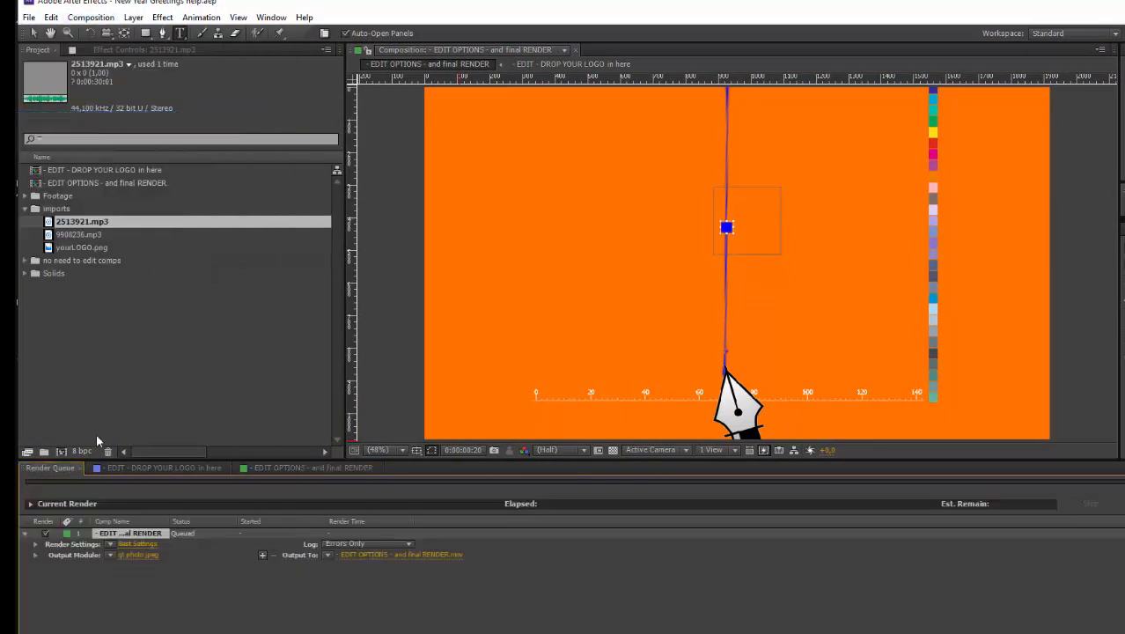
click(110, 558)
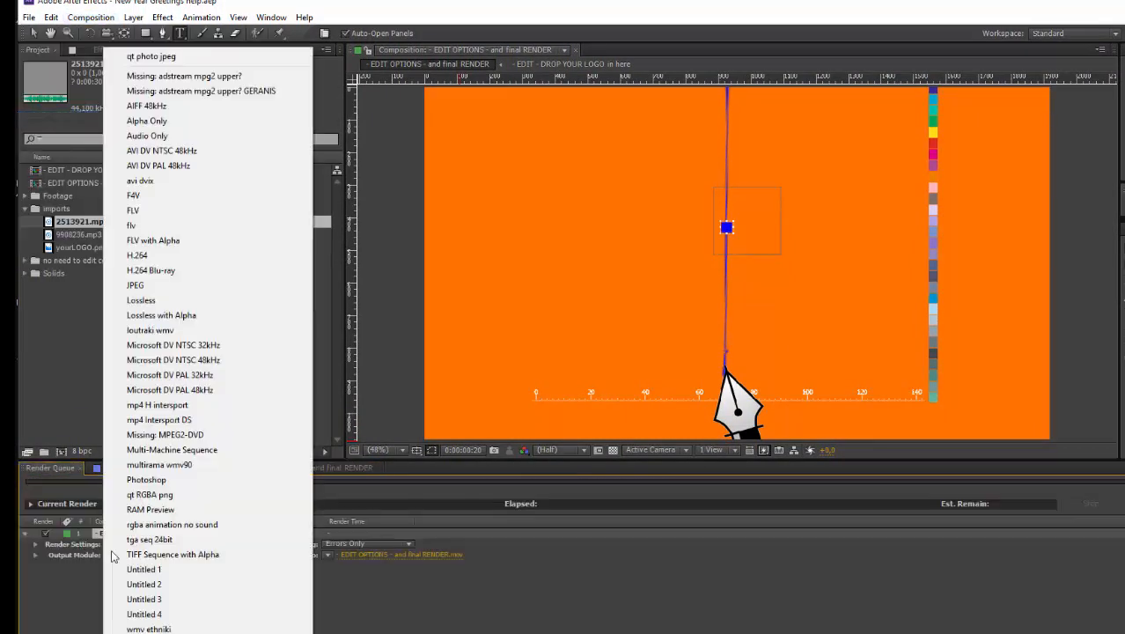
click(132, 254)
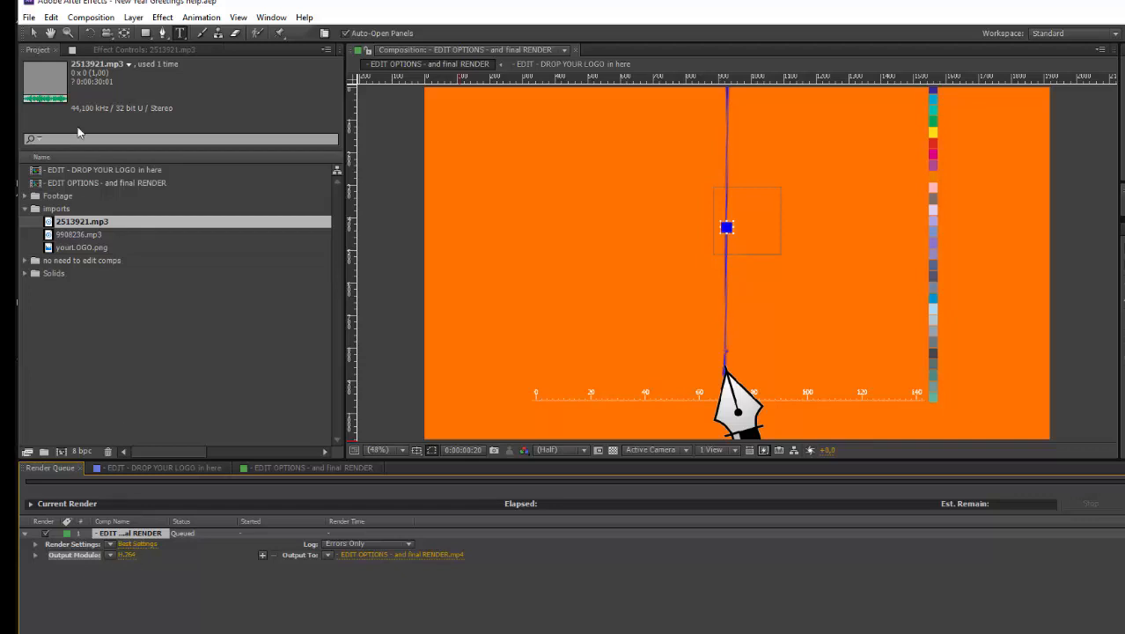
In the newer After Effects version, send the EDIT OPTIONS - and final RENDER composition to the Adobe Media Encoder queue
click(87, 11)
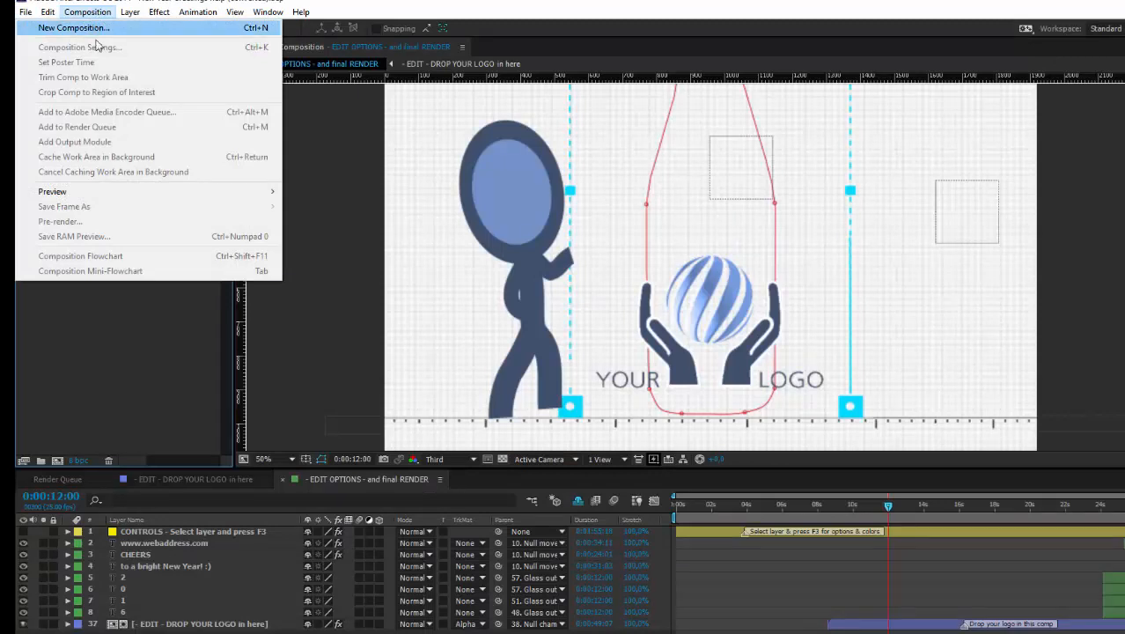
click(143, 445)
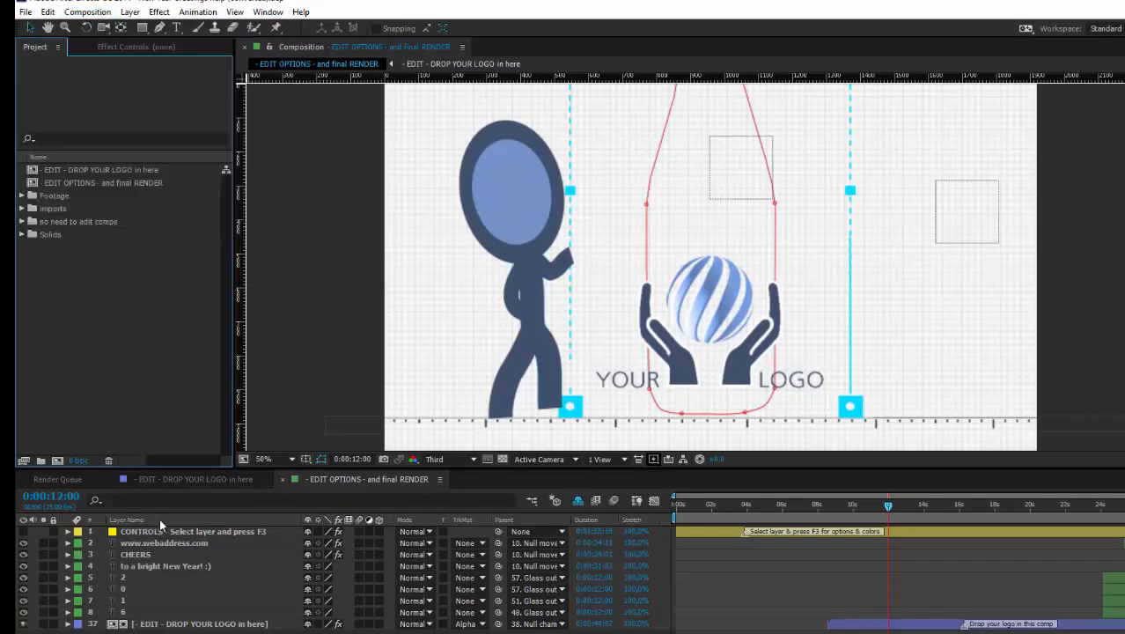
click(110, 183)
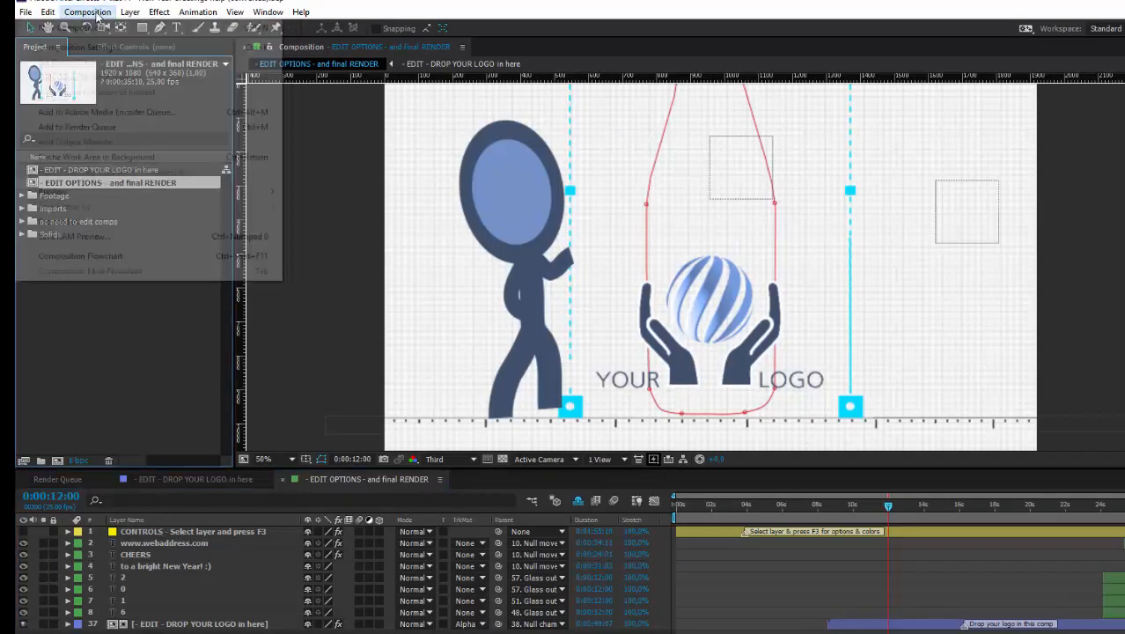
click(87, 11)
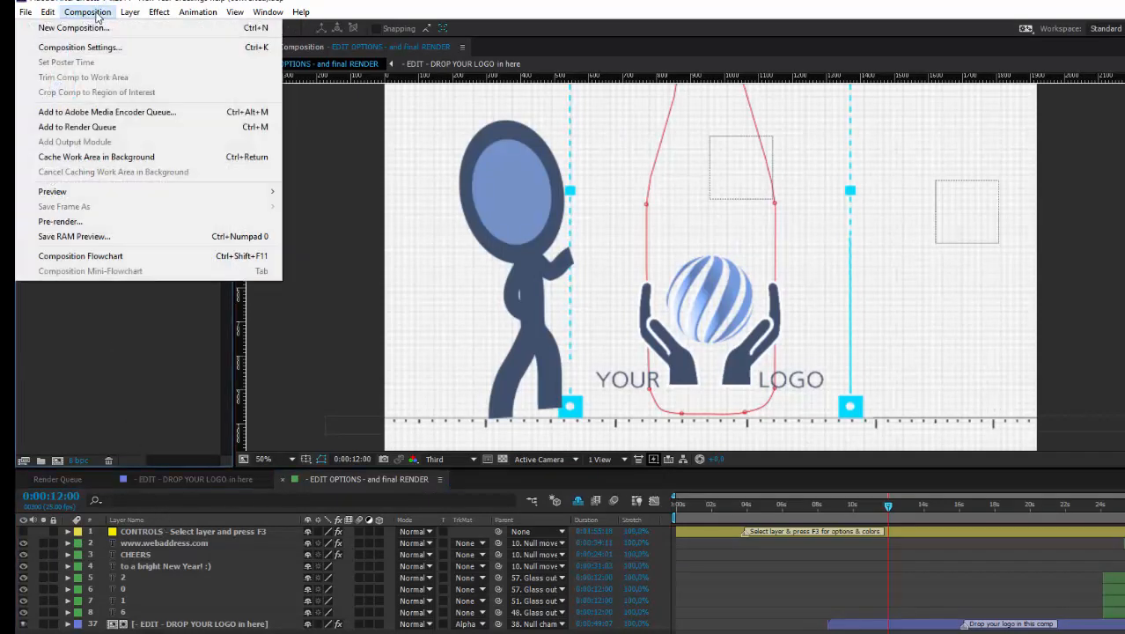
click(101, 120)
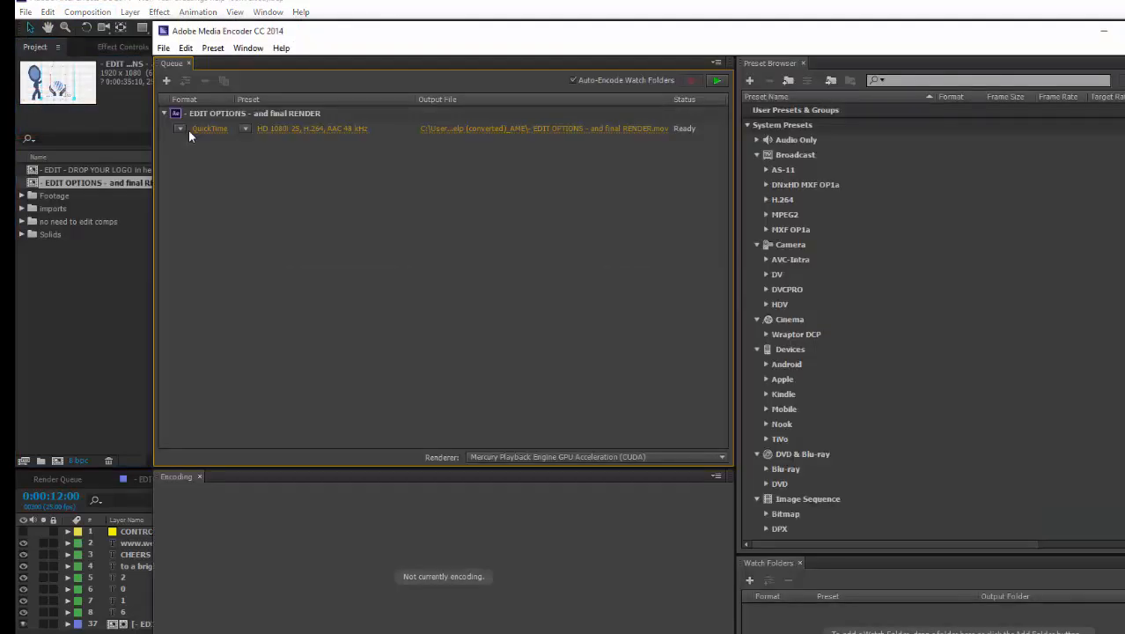
Change the queued composition's format from QuickTime to H.264 and open its export settings
click(187, 130)
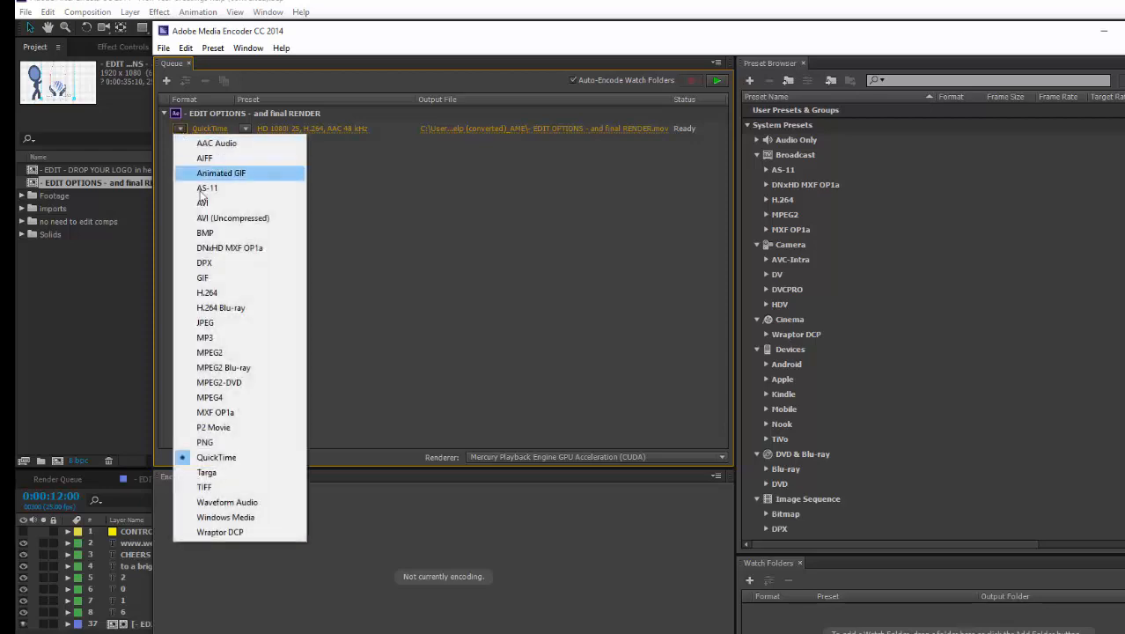
click(225, 294)
click(202, 129)
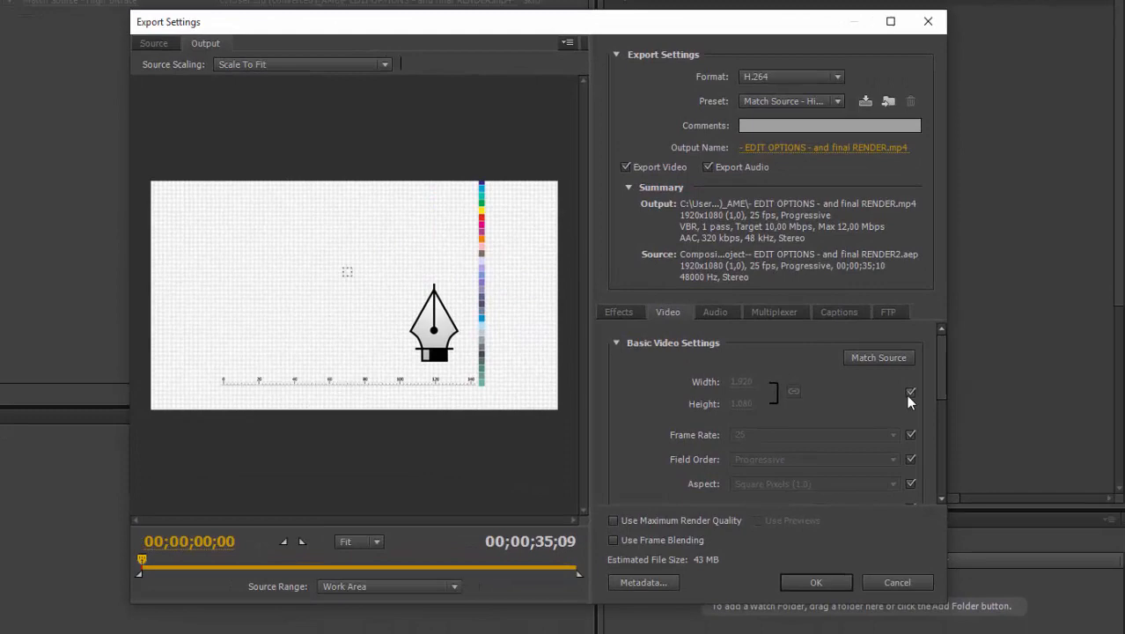
Unlock the frame size from the source, set it to 1280 × 720, accept the export settings and start encoding the queue
click(997, 455)
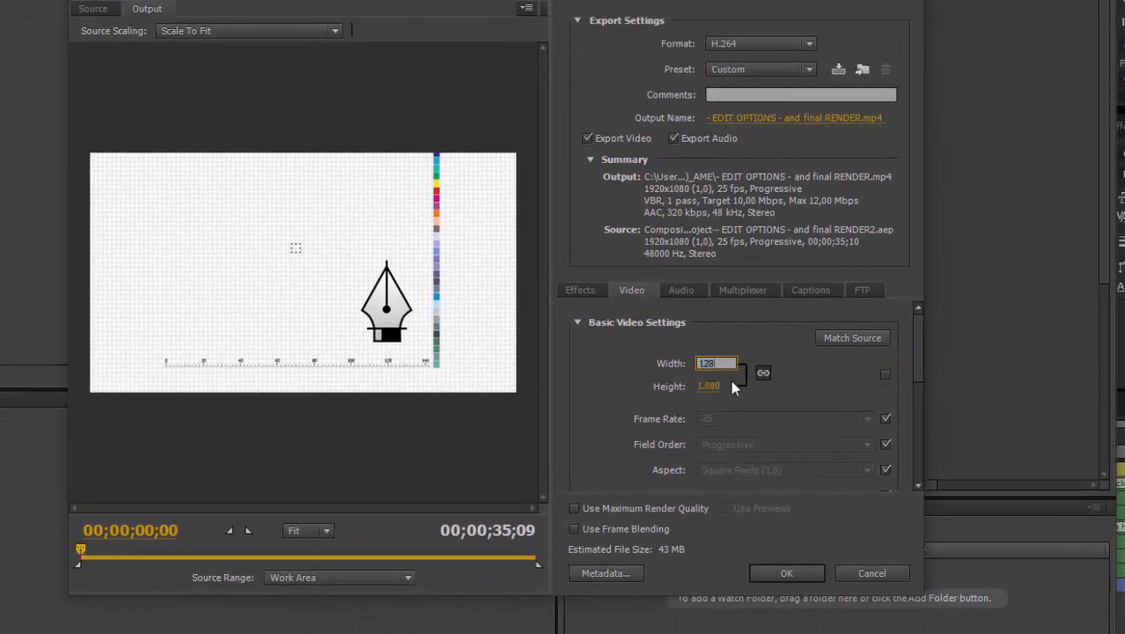
click(786, 380)
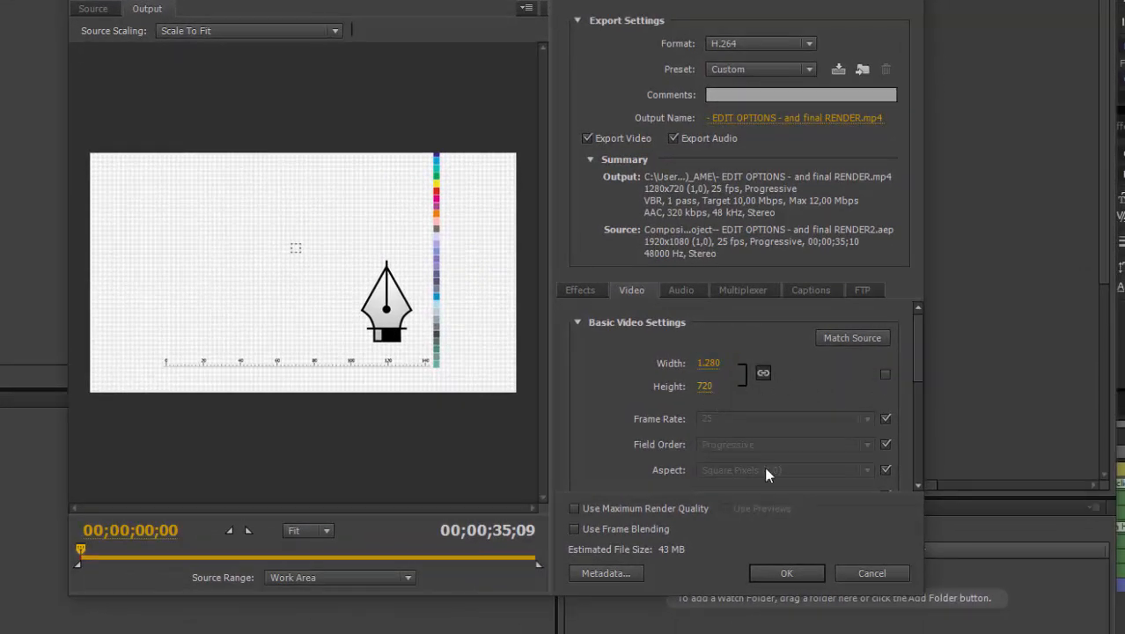
drag(913, 383, 930, 493)
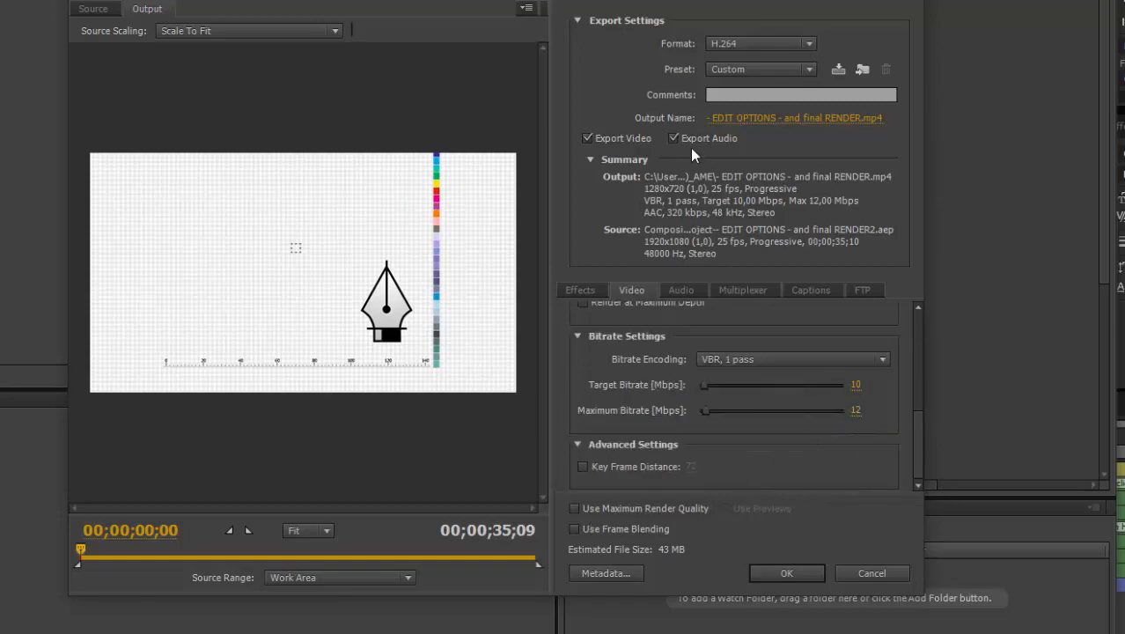
click(787, 573)
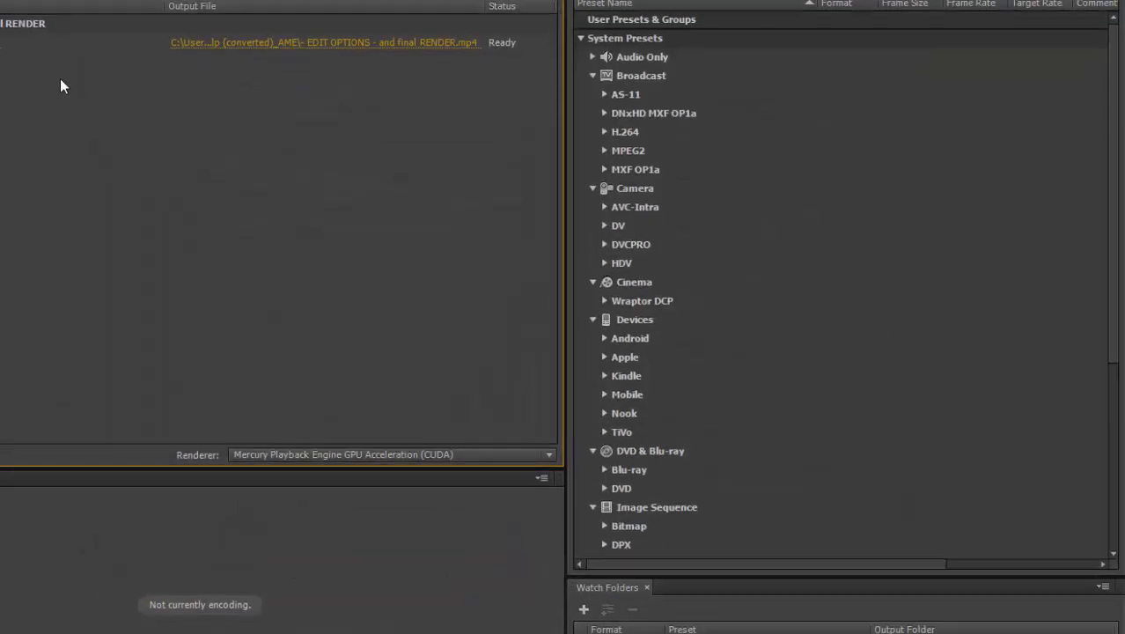
click(557, 102)
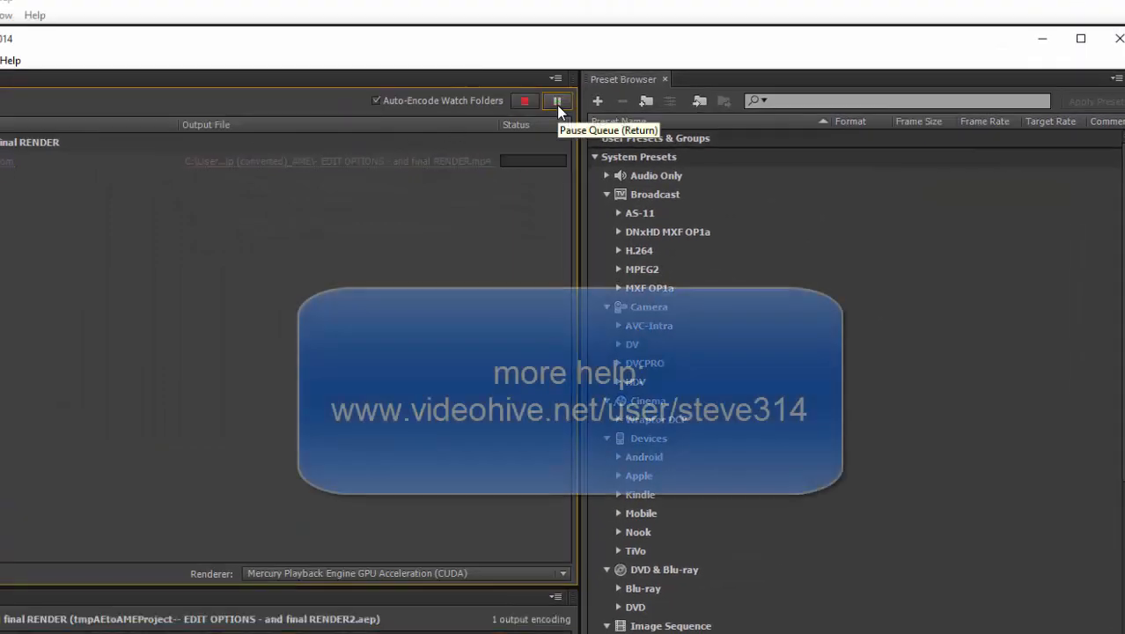